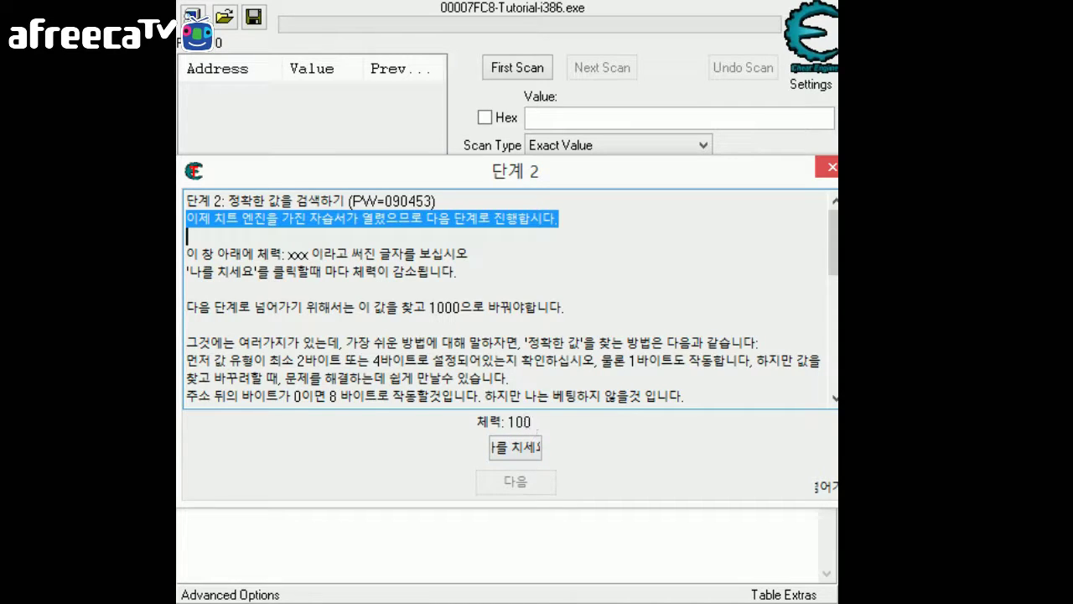
Read the tutorial line about hits reducing health and hit the "나를 치세요" target four times
drag(201, 271, 457, 271)
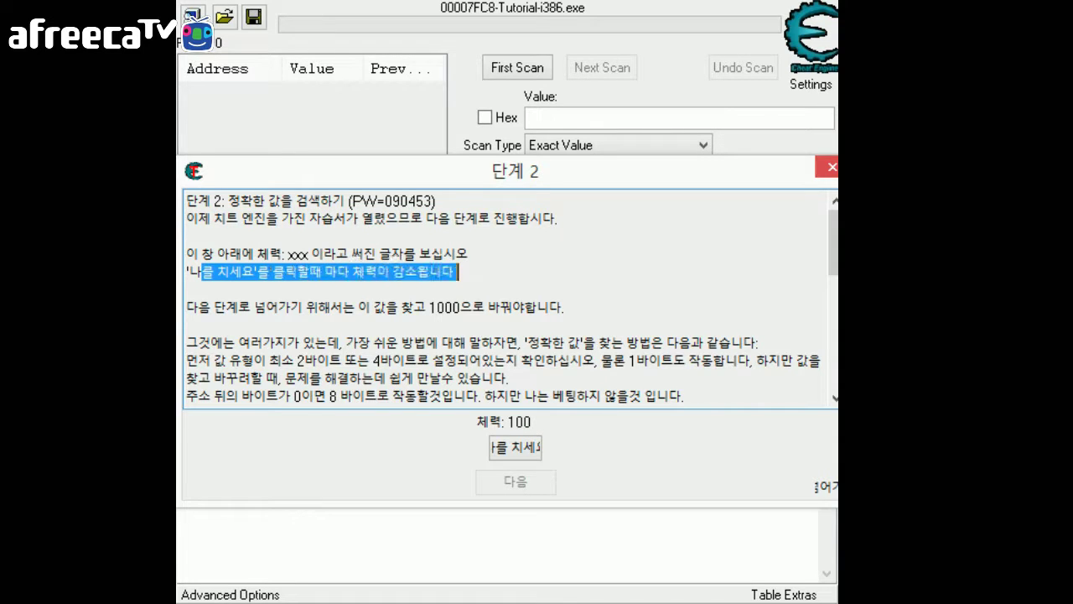
click(521, 455)
click(518, 443)
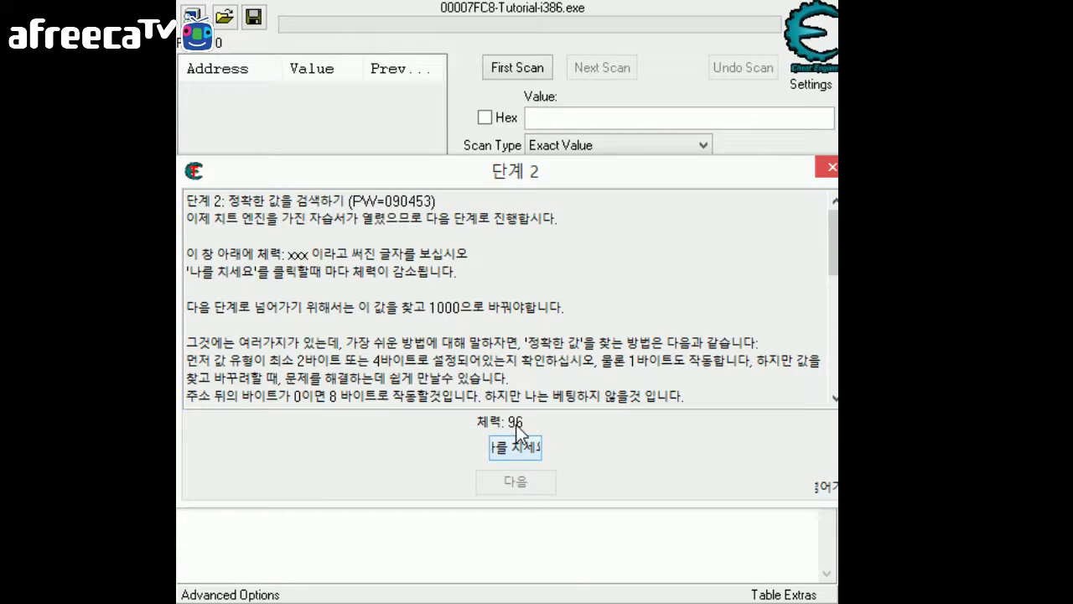
click(515, 444)
click(516, 447)
Read the requirement to change the health to 1000 and keep hitting "나를 치세요" until the health drops to 44
drag(198, 307, 550, 307)
click(537, 325)
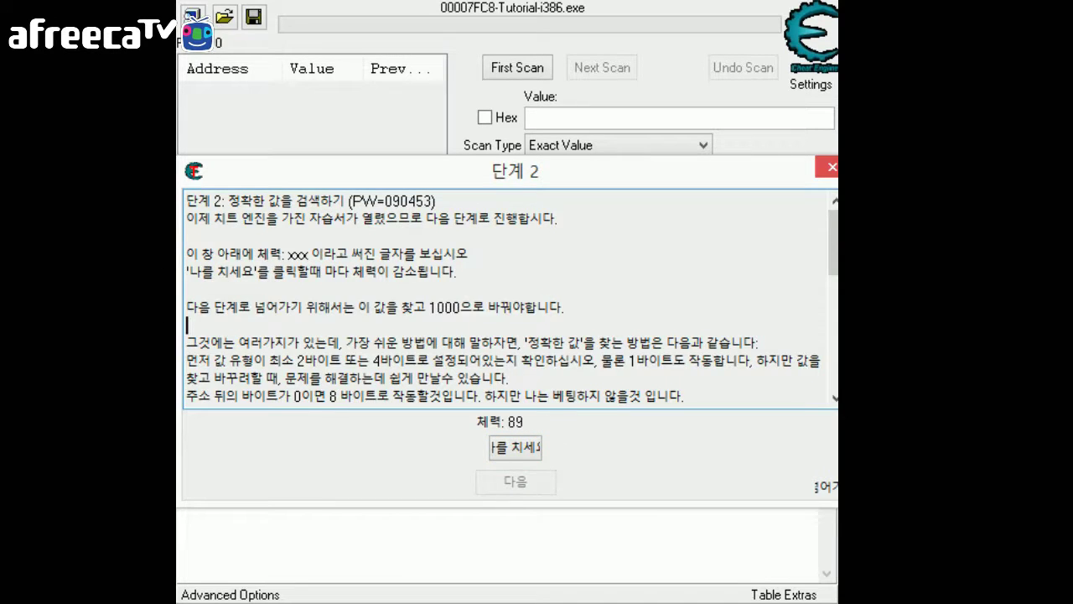
click(521, 449)
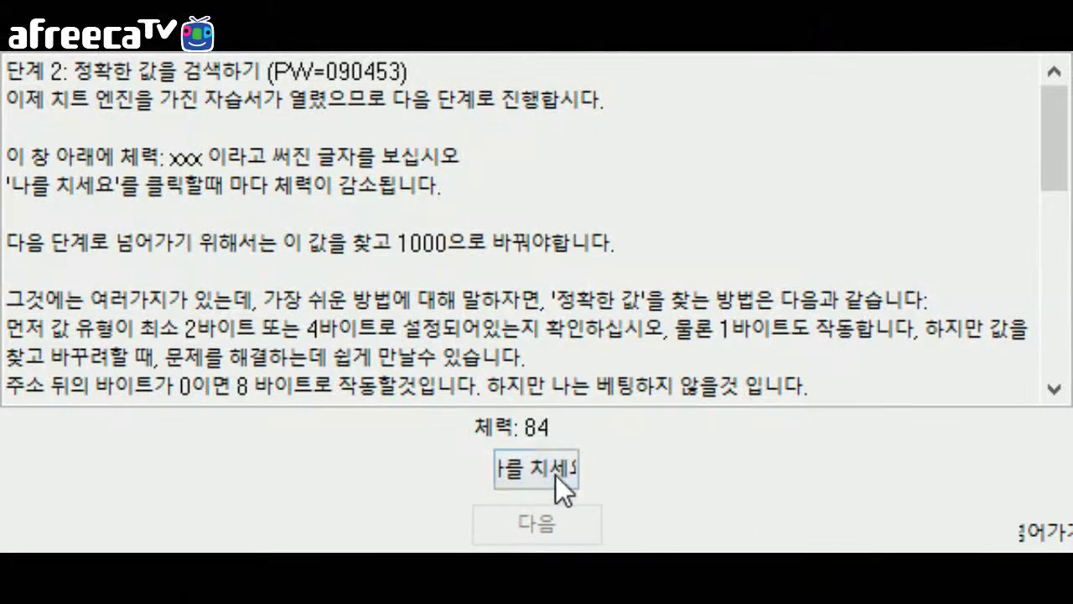
click(554, 475)
click(552, 474)
click(550, 475)
click(550, 475)
click(550, 475)
click(550, 475)
click(550, 475)
click(550, 474)
click(550, 475)
click(550, 475)
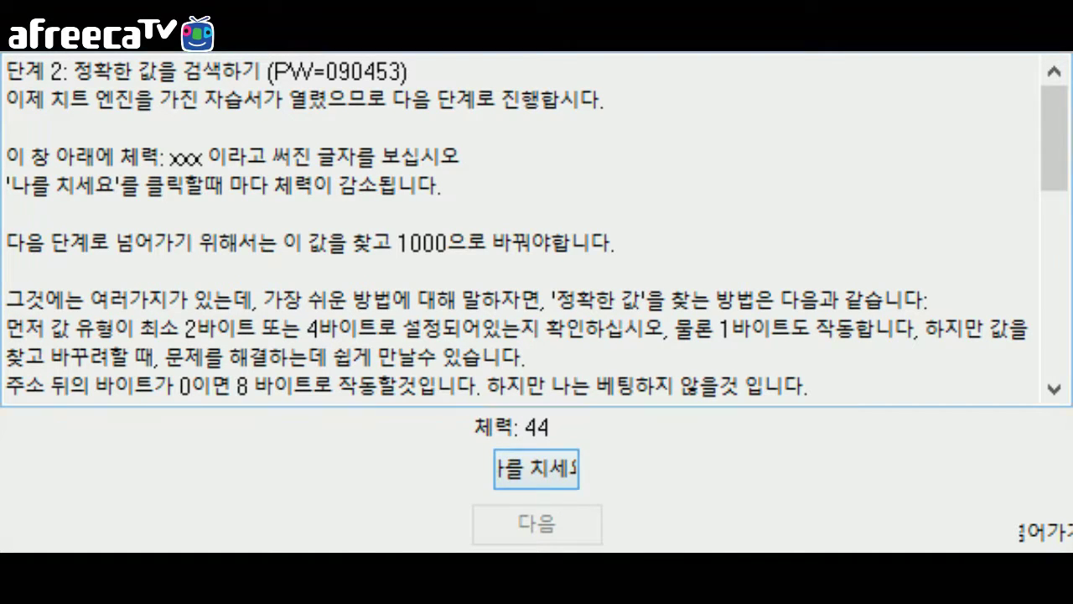
Read the tutorial's explanation of finding an exact value and which byte sizes the value type should have
scroll(520, 226, down, 1)
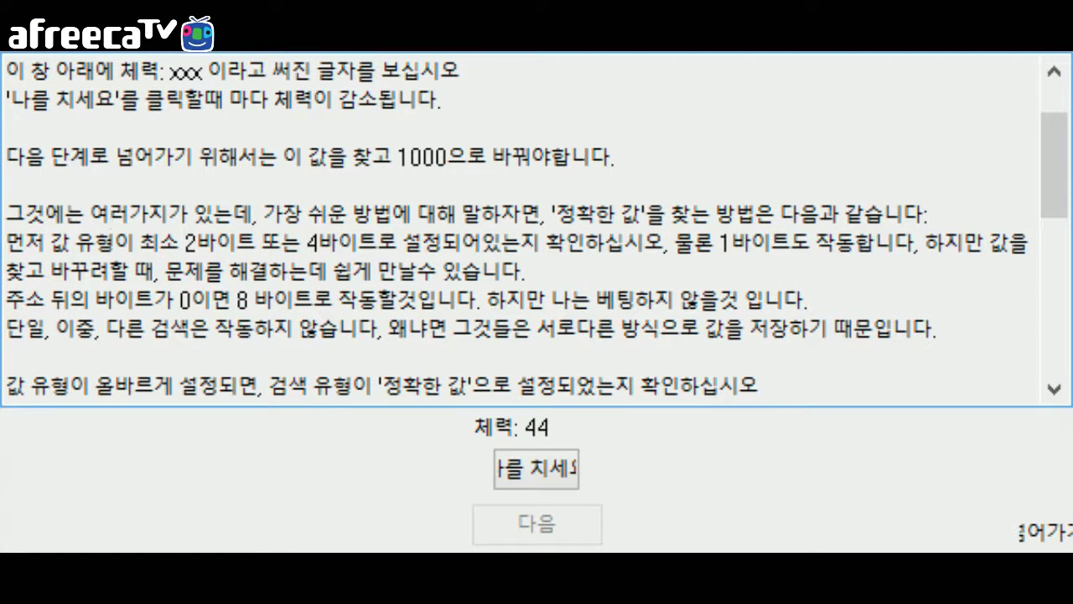
drag(263, 214, 578, 217)
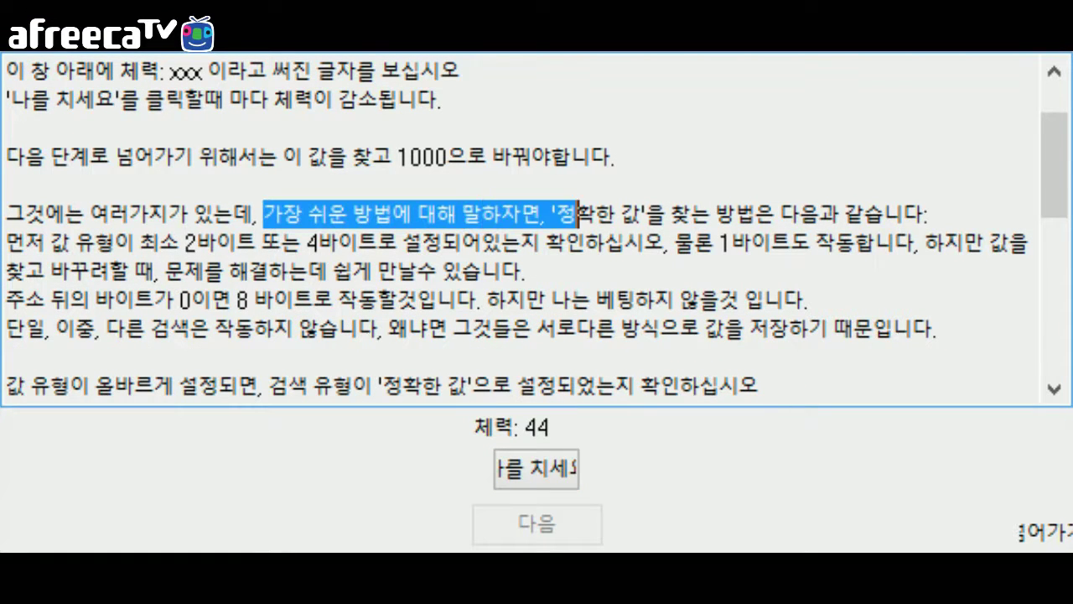
click(757, 215)
drag(673, 214, 868, 216)
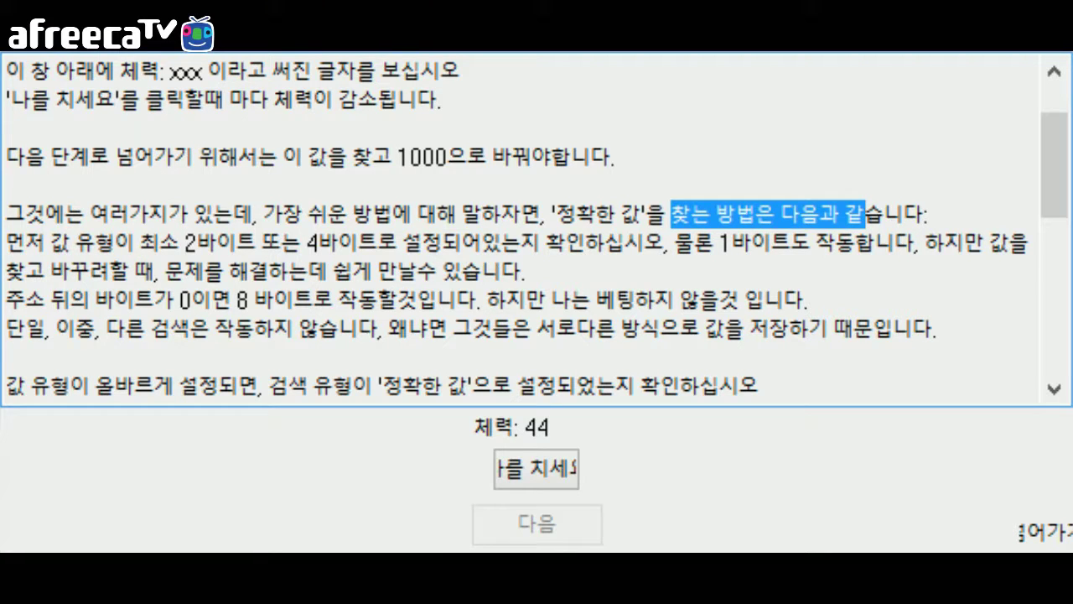
drag(27, 243, 339, 244)
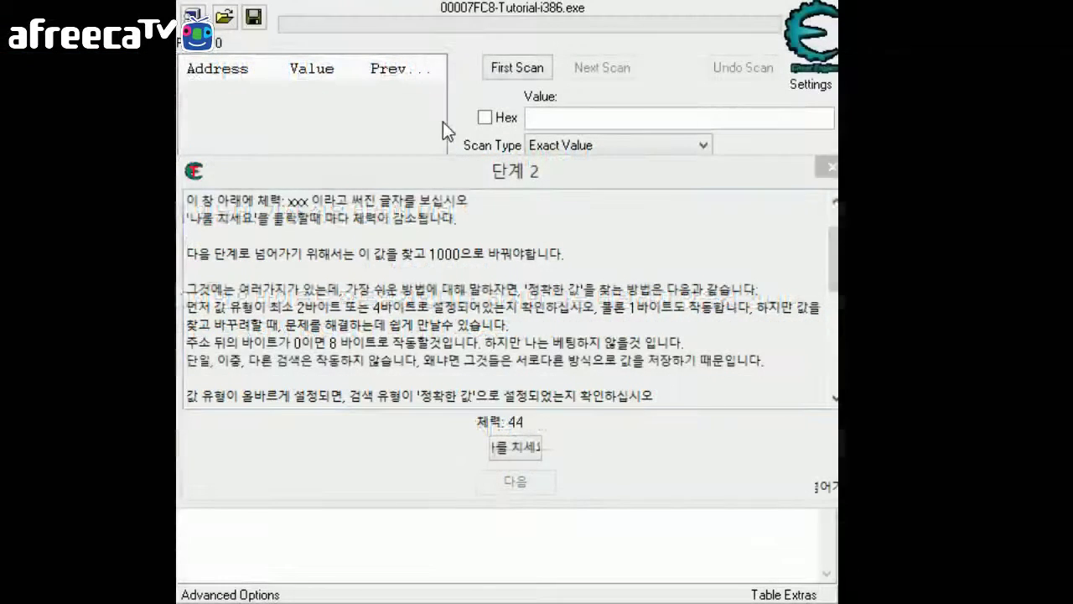
Bring the scanner window forward and try the value type as 2 Bytes, returning it to 4 Bytes
click(444, 125)
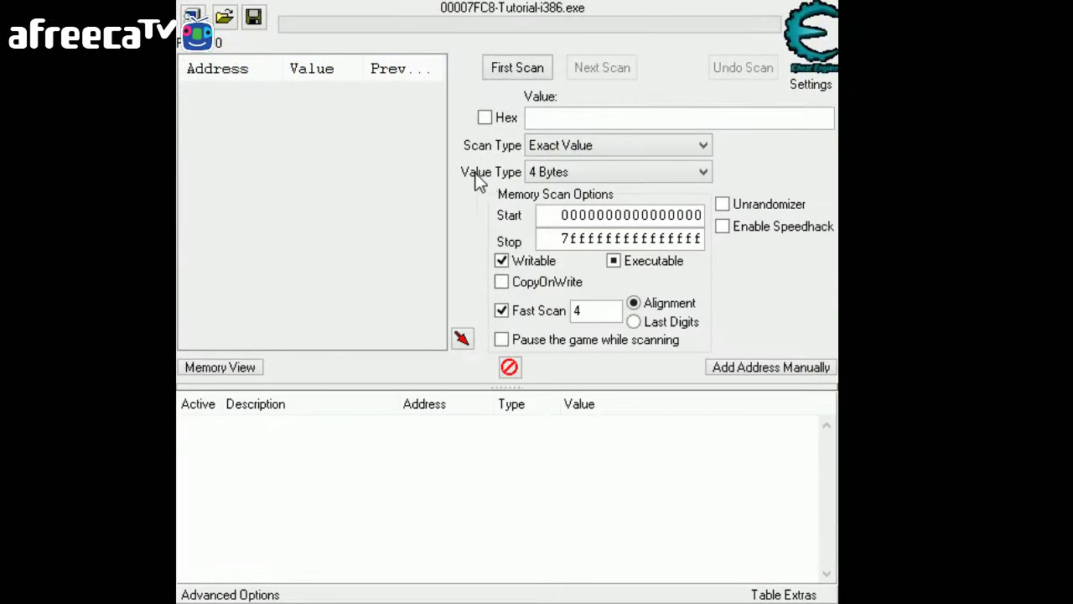
click(553, 171)
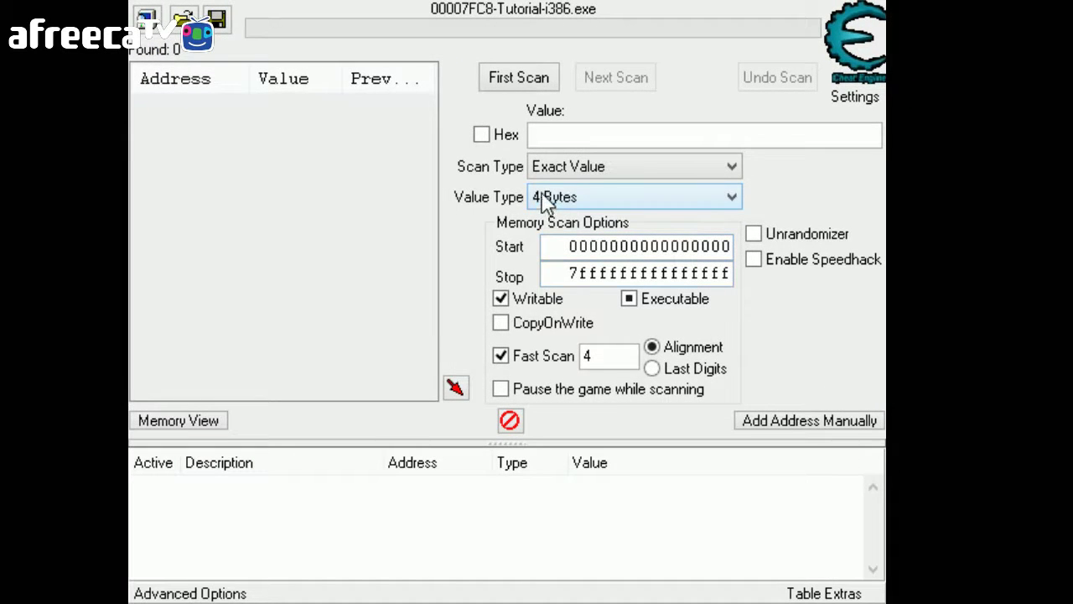
click(564, 199)
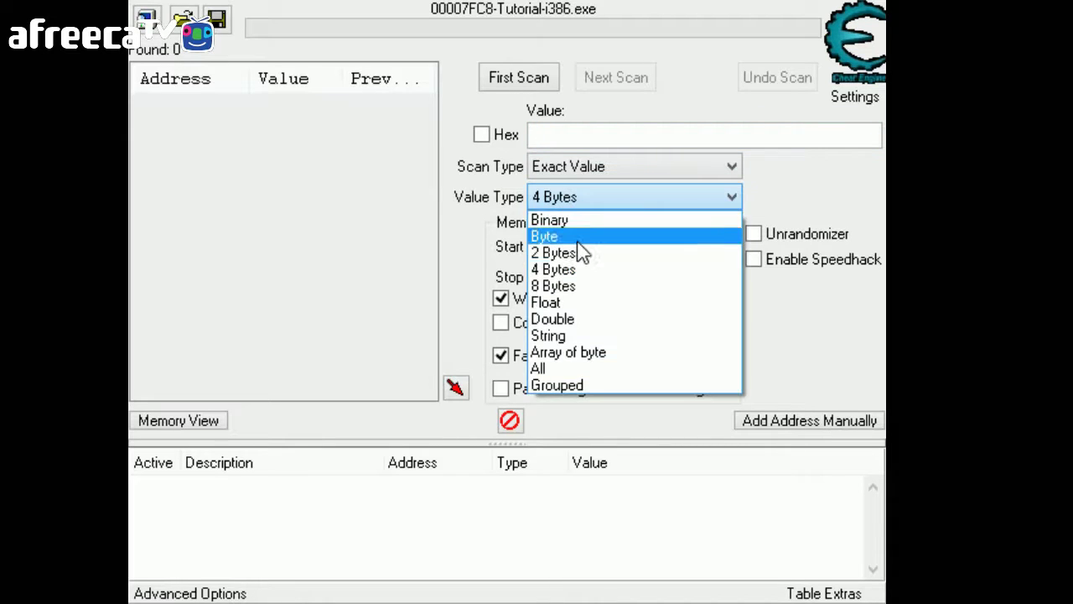
click(570, 254)
click(578, 199)
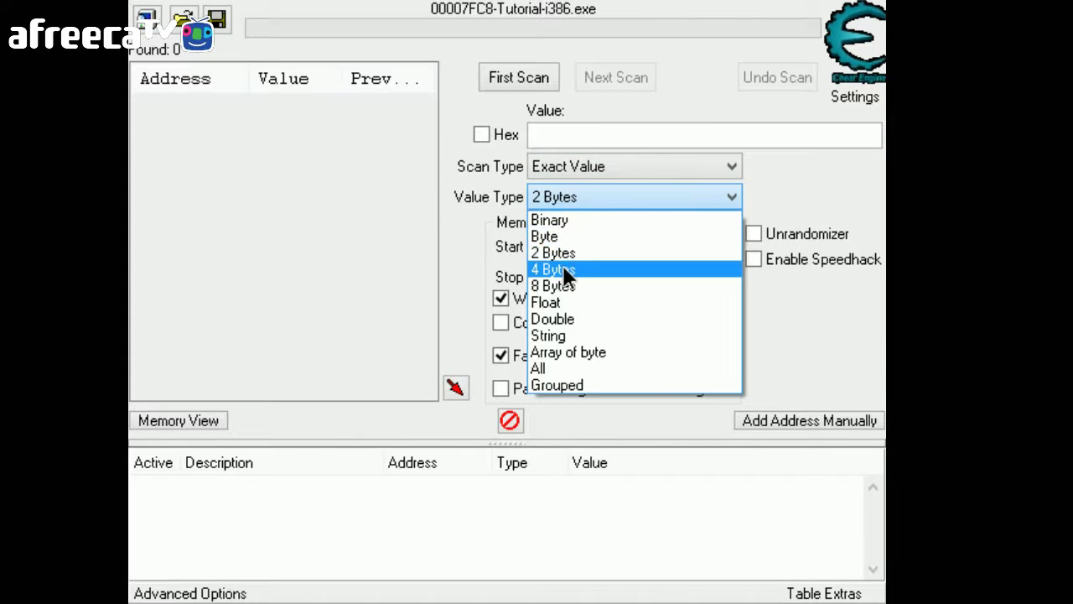
click(569, 270)
click(587, 201)
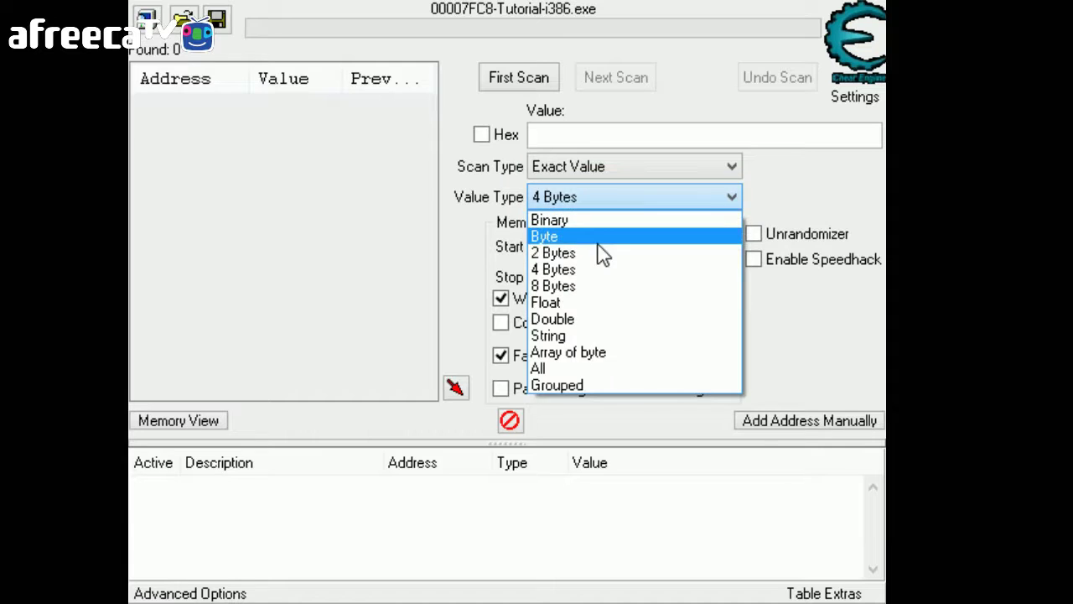
click(597, 253)
click(587, 199)
click(584, 270)
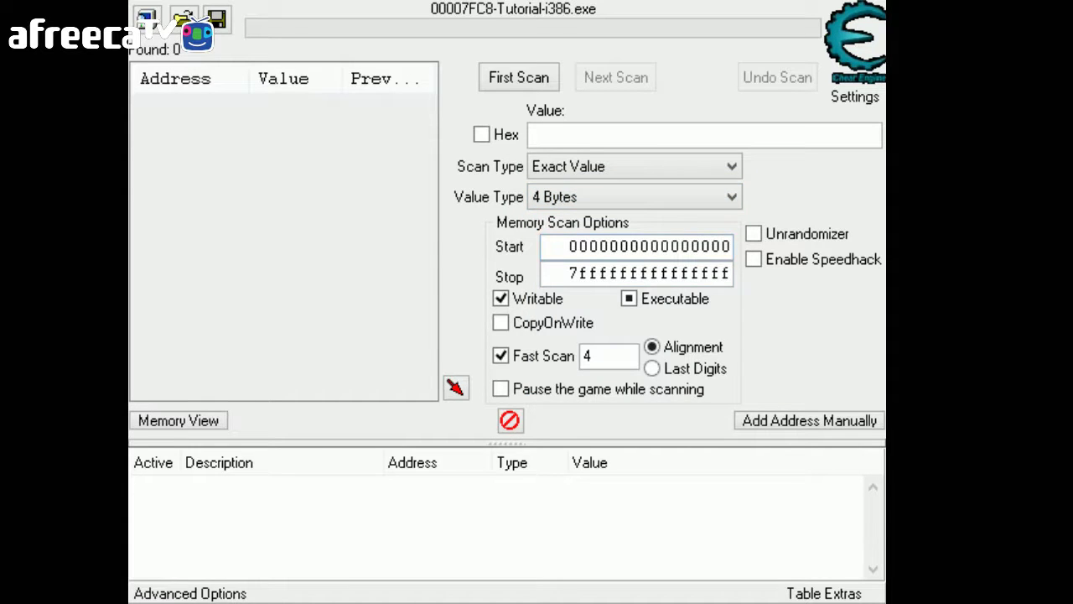
Return to the tutorial window and read its notes on 1-, 2-, 4- and 8-byte value types
click(295, 602)
drag(593, 200, 601, 165)
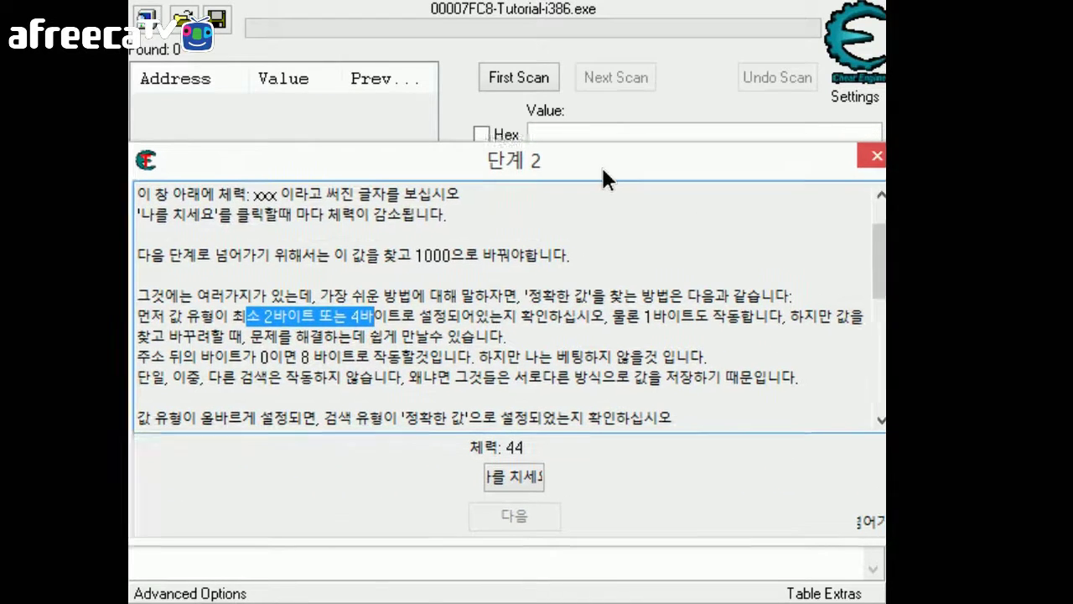
drag(601, 318, 737, 319)
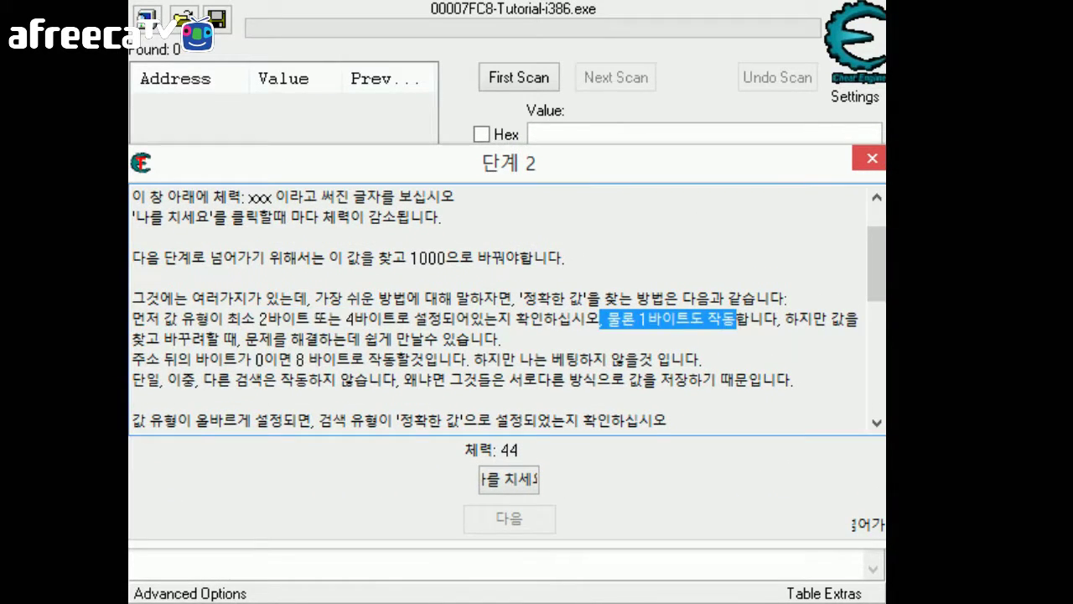
drag(239, 339, 506, 339)
click(607, 319)
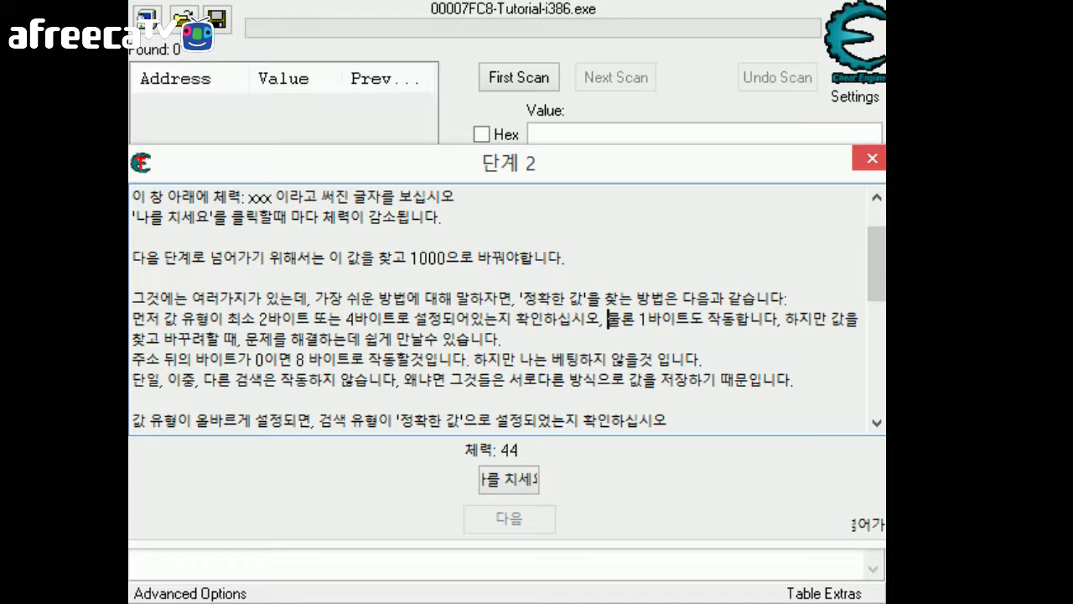
scroll(504, 311, down, 1)
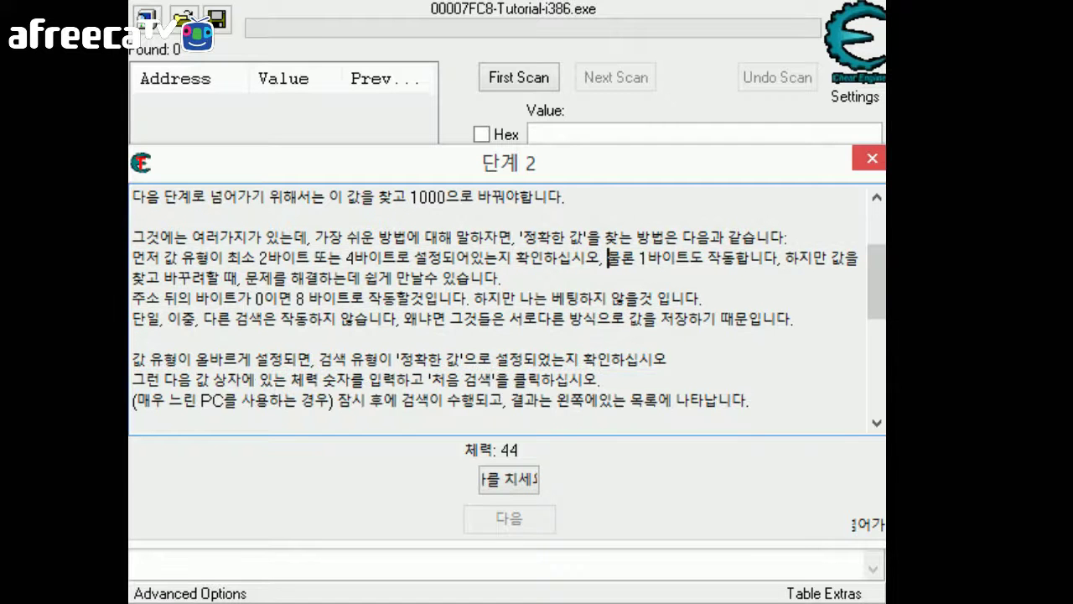
drag(256, 257, 397, 258)
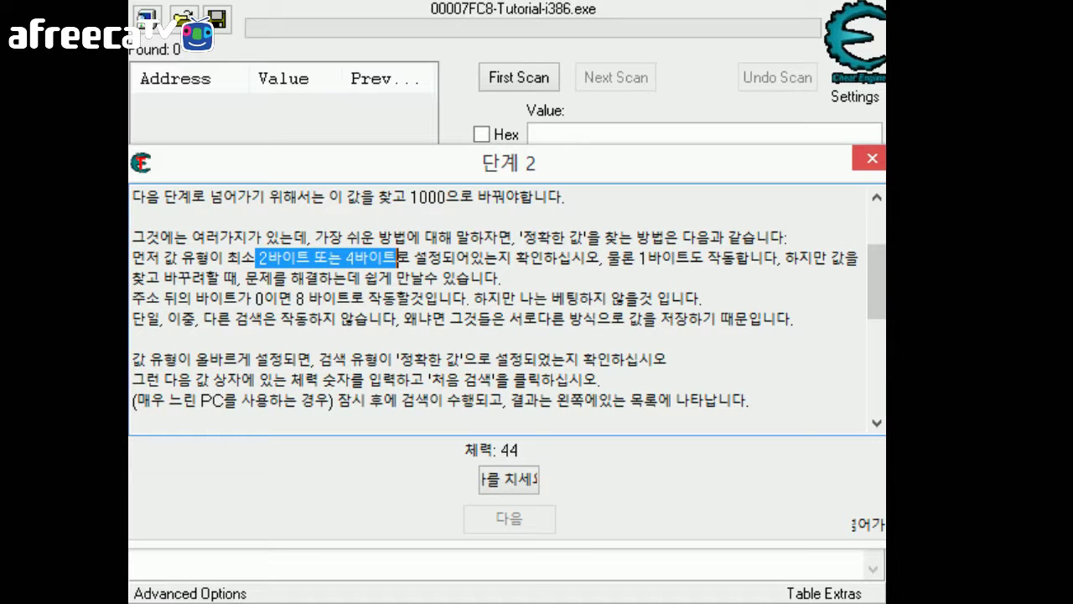
drag(132, 297, 703, 298)
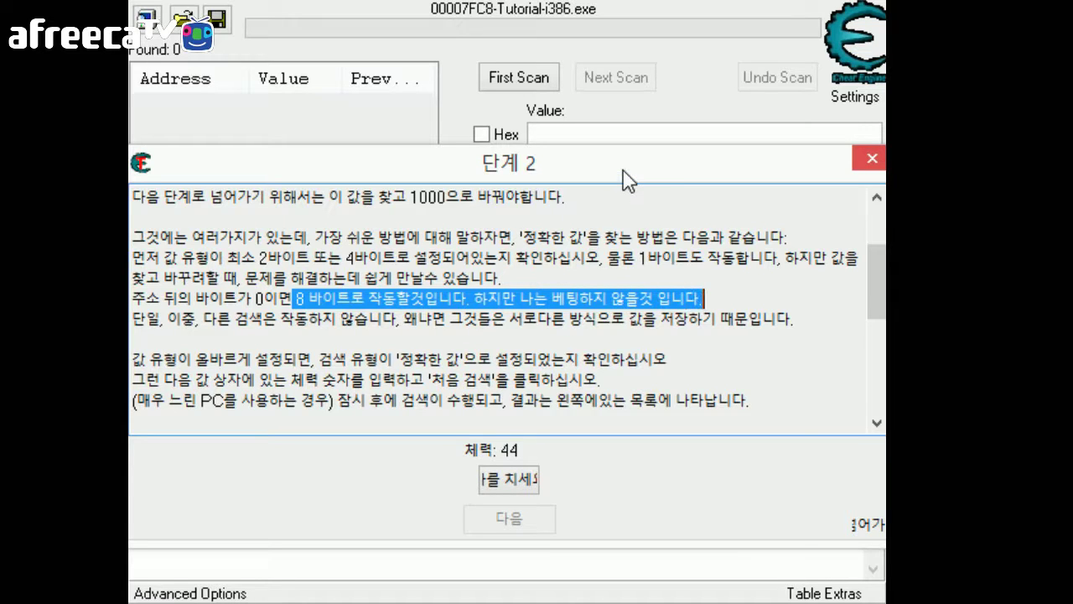
Move the tutorial window lower and read its notes on float searches and the exact-value scan type, rereading the 8-byte line
drag(621, 166, 618, 208)
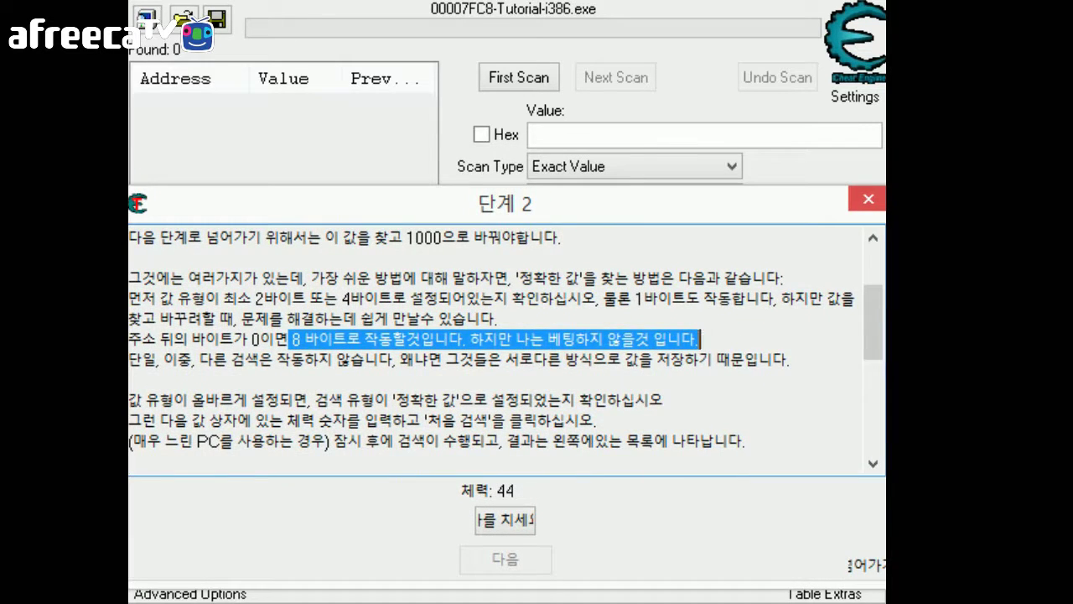
click(260, 359)
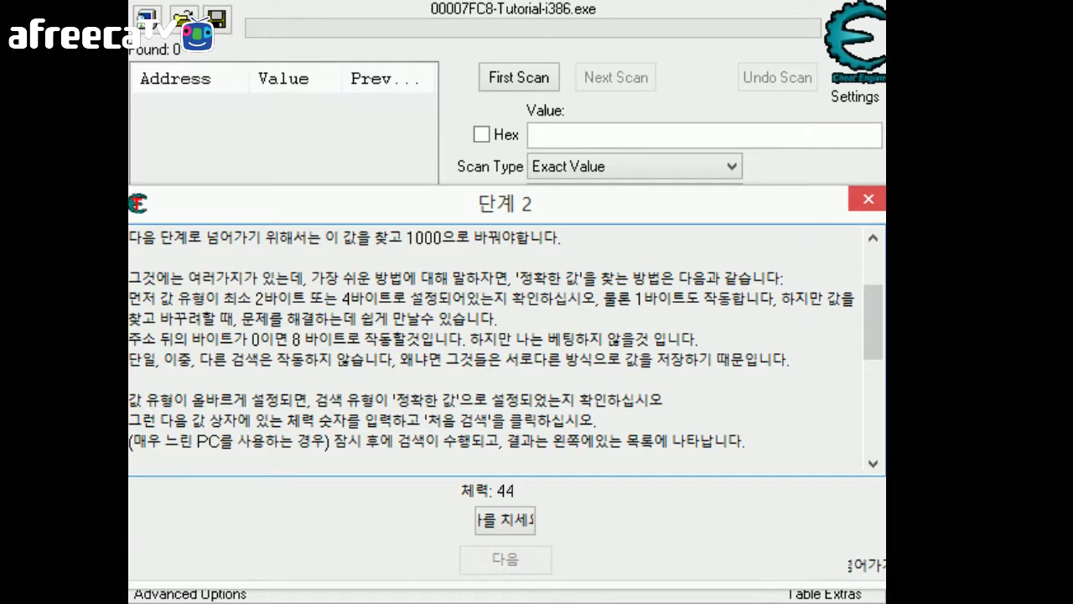
drag(130, 360, 792, 360)
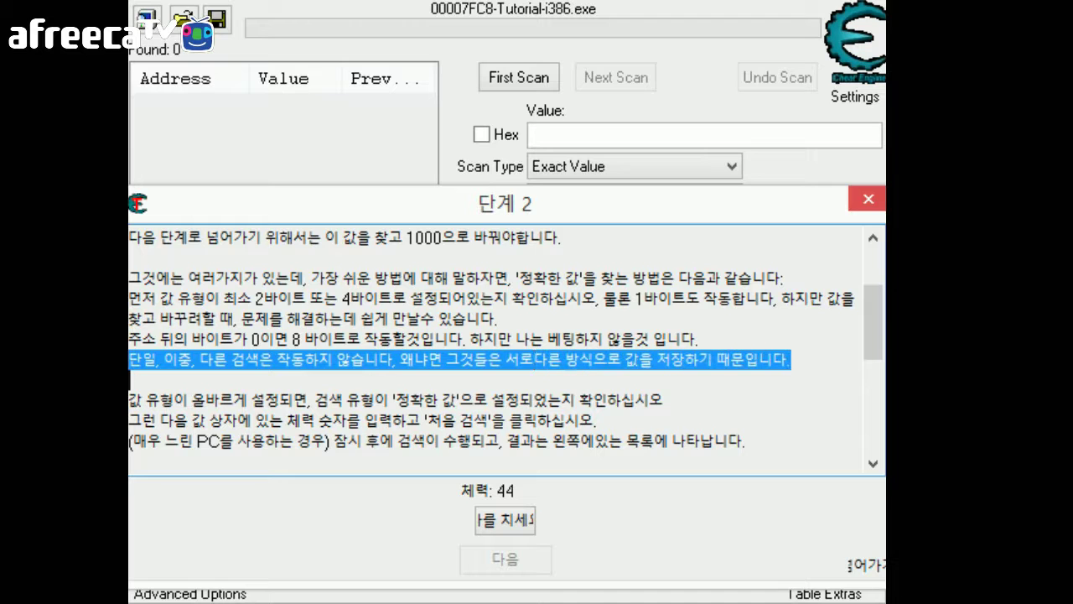
click(130, 380)
scroll(506, 351, down, 1)
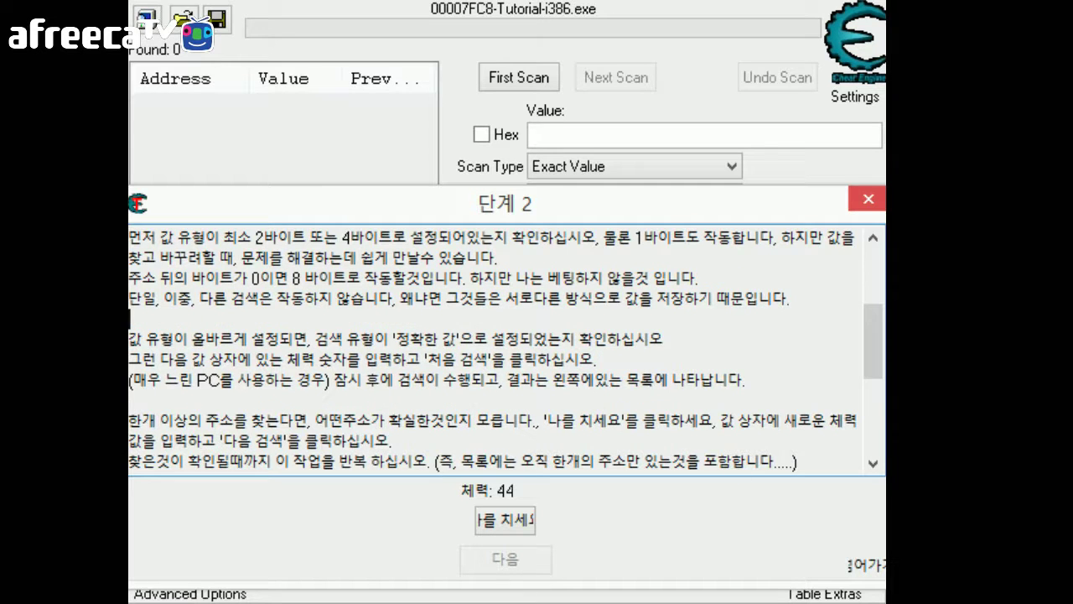
drag(145, 339, 666, 339)
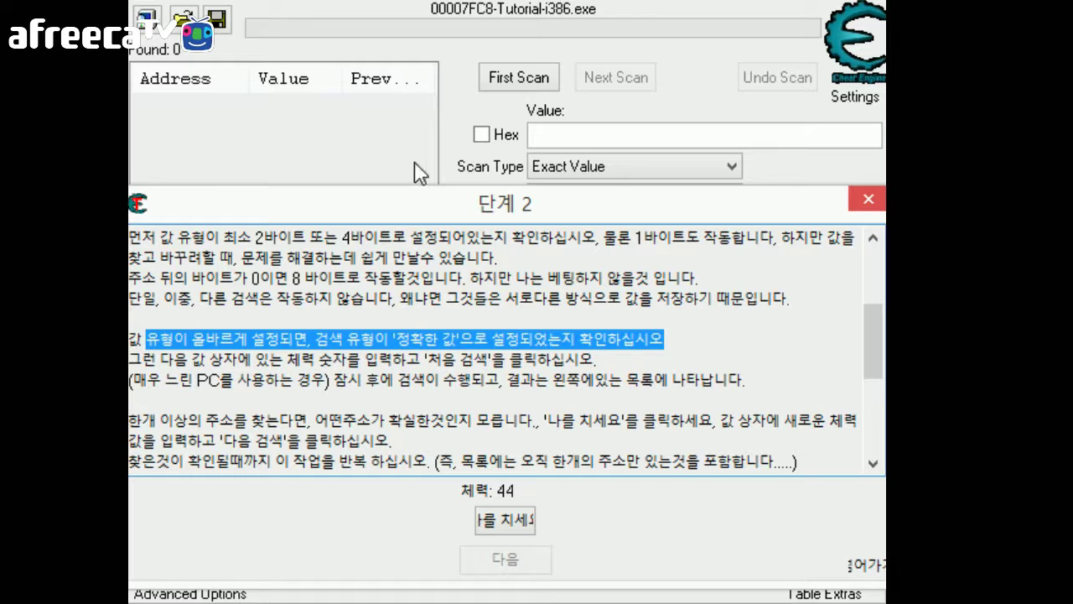
drag(156, 279, 129, 278)
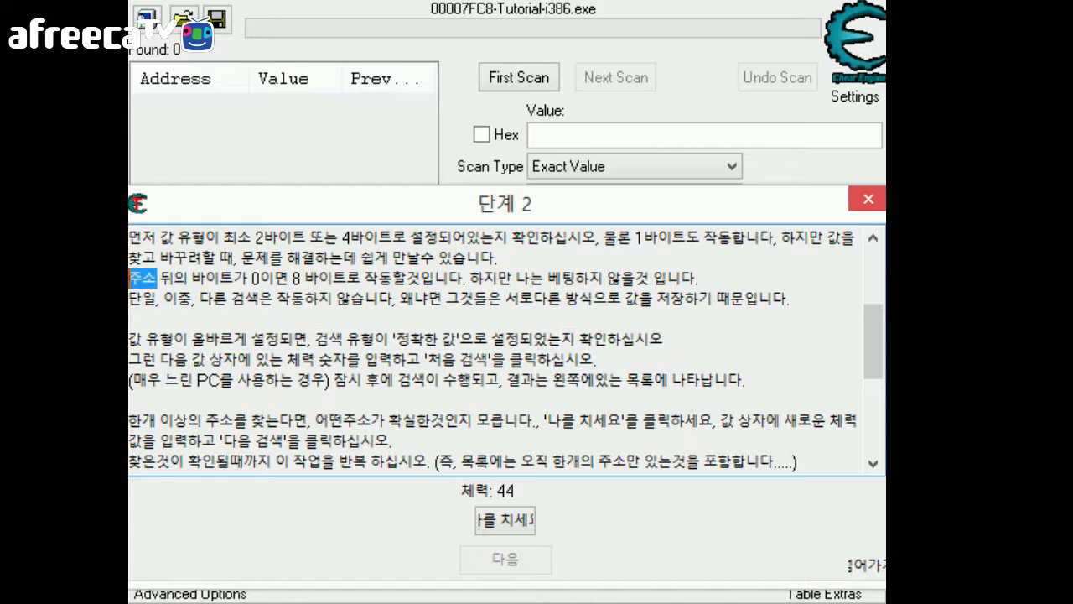
click(293, 279)
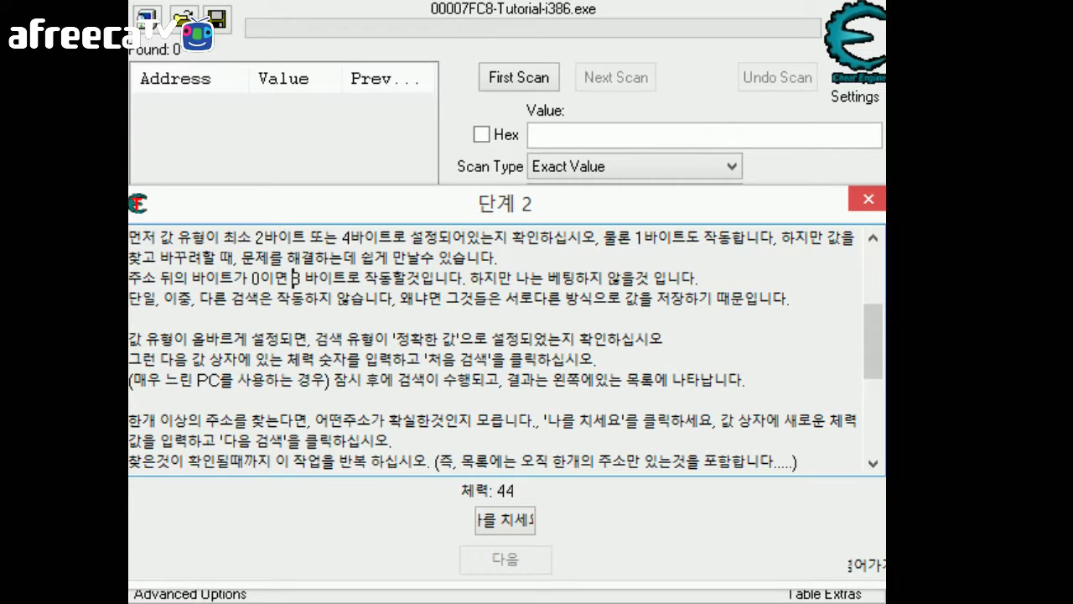
click(144, 279)
drag(142, 277, 175, 278)
drag(248, 279, 290, 277)
click(275, 278)
click(407, 277)
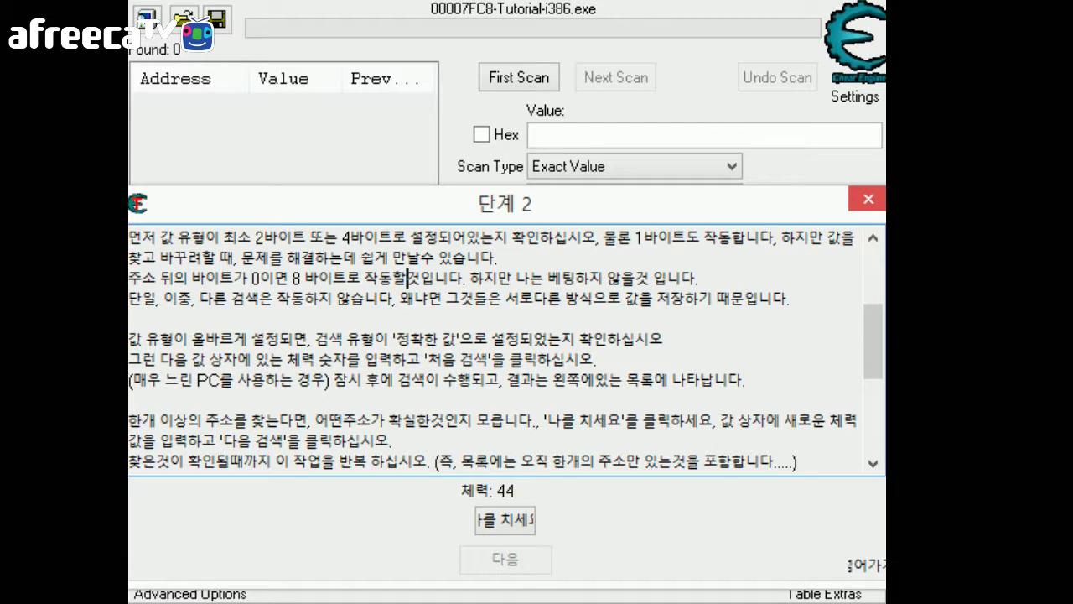
Examine the available scan types in the scanner window, keep Exact Value, and return to the tutorial window
click(413, 168)
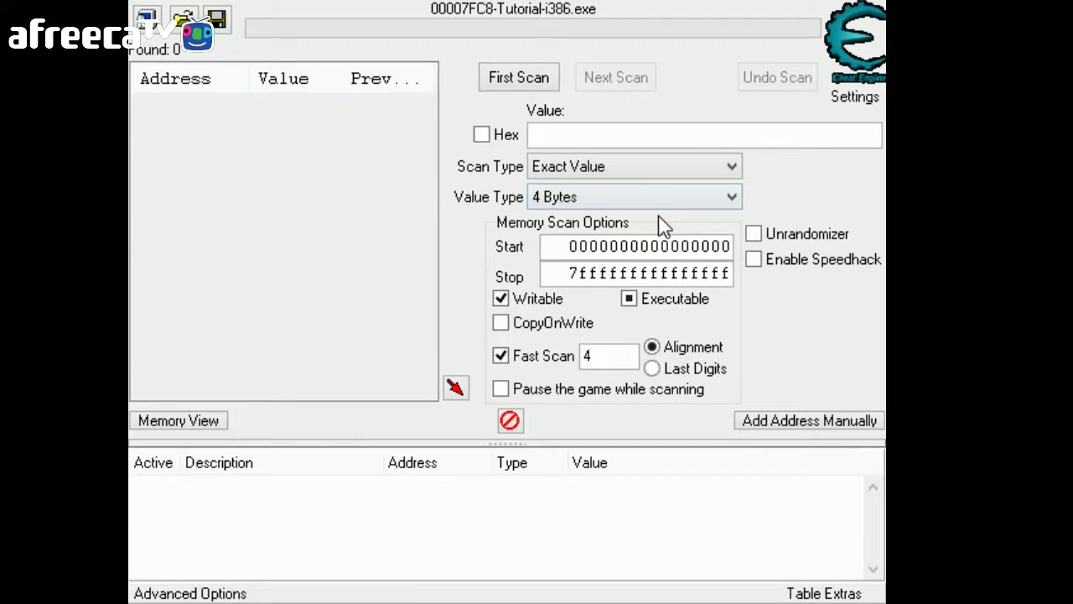
click(597, 172)
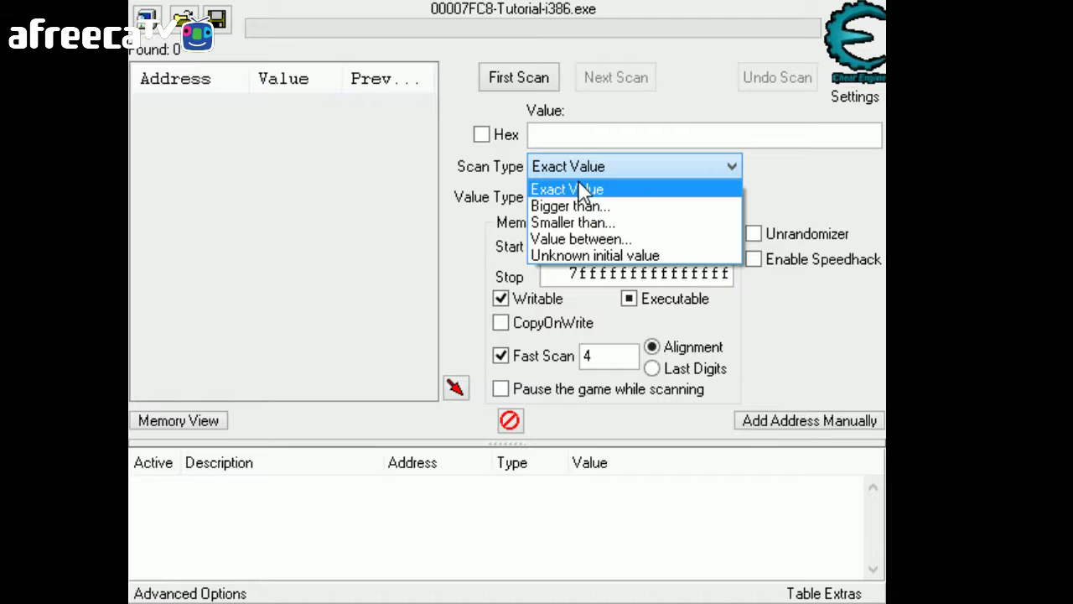
click(577, 181)
click(577, 163)
click(576, 163)
click(530, 166)
click(501, 183)
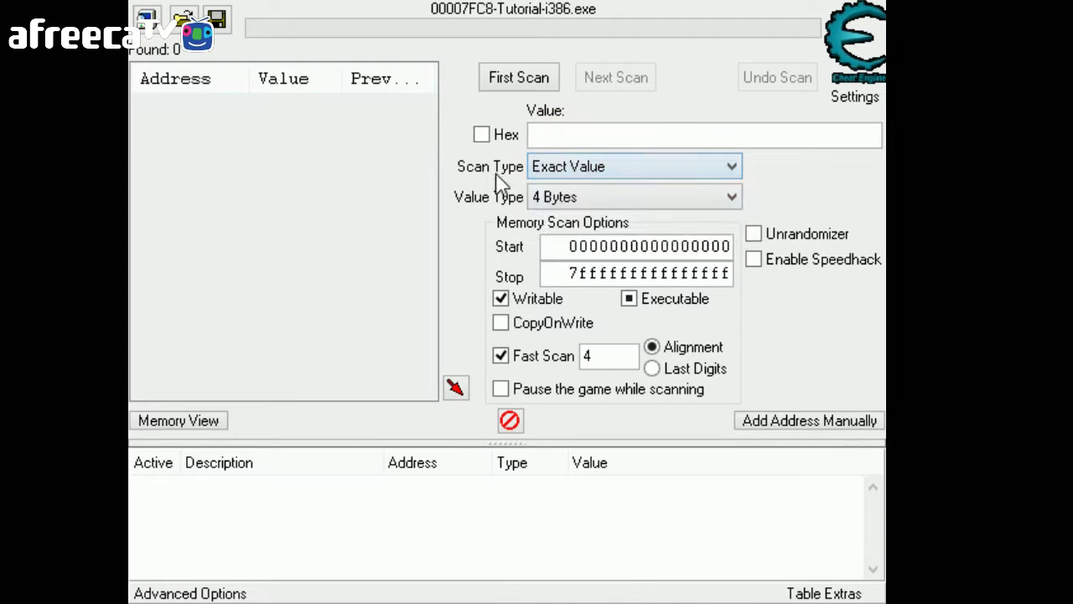
click(612, 174)
click(612, 174)
click(611, 175)
click(611, 174)
click(612, 174)
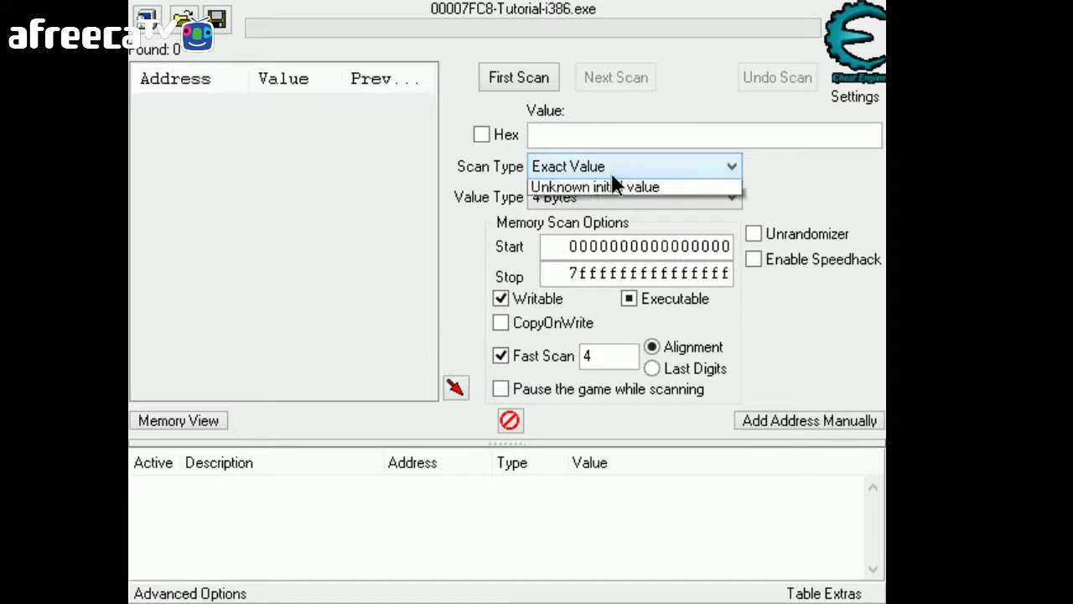
click(611, 172)
click(611, 172)
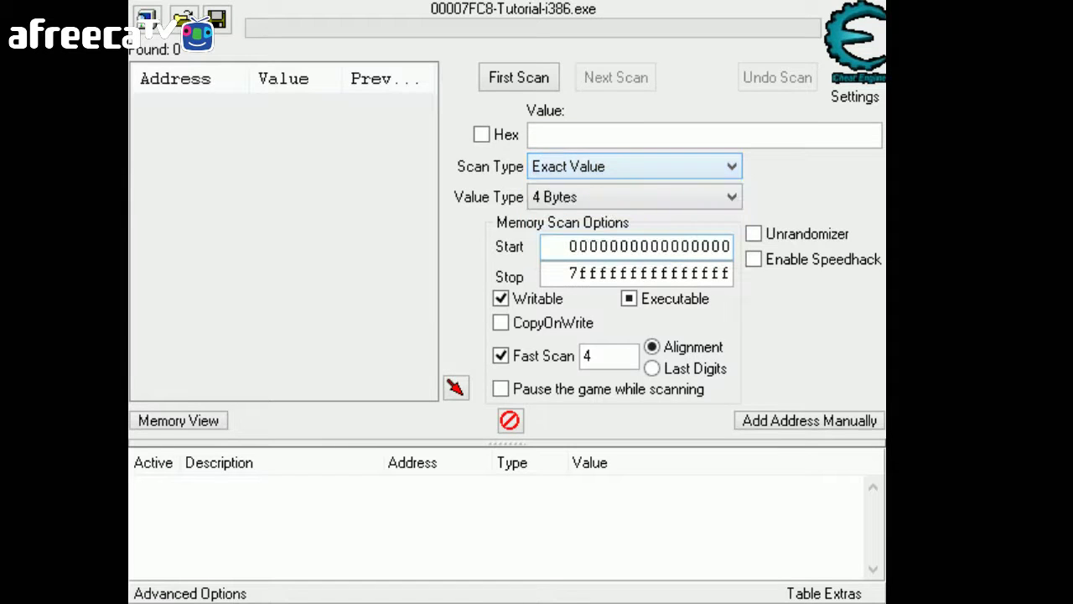
key(alt+Tab)
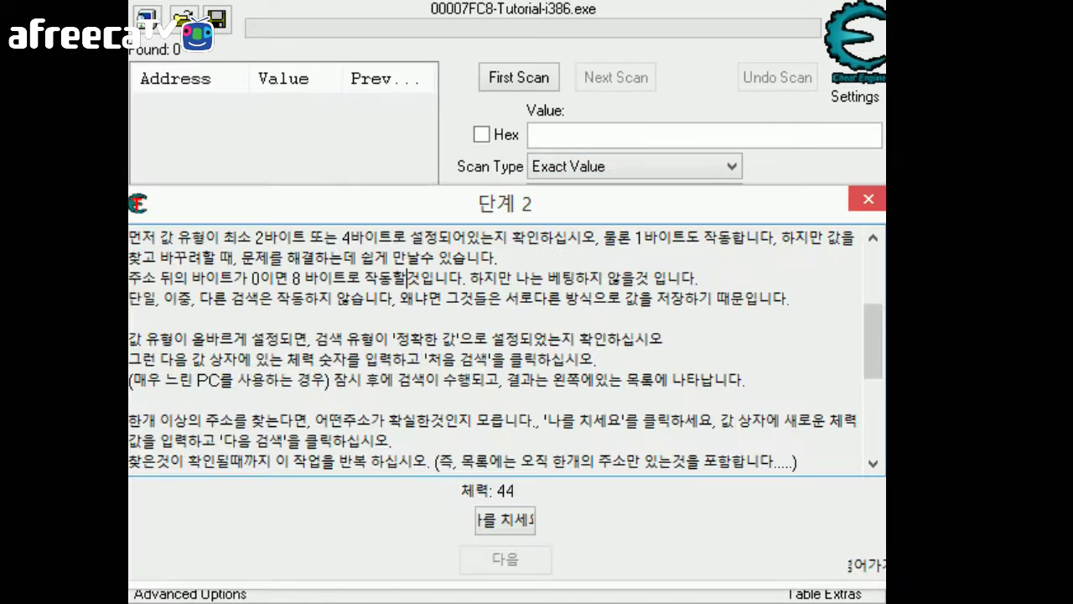
Read the tutorial's first-scan instruction and run a first scan for the exact health value 44
drag(280, 338, 597, 359)
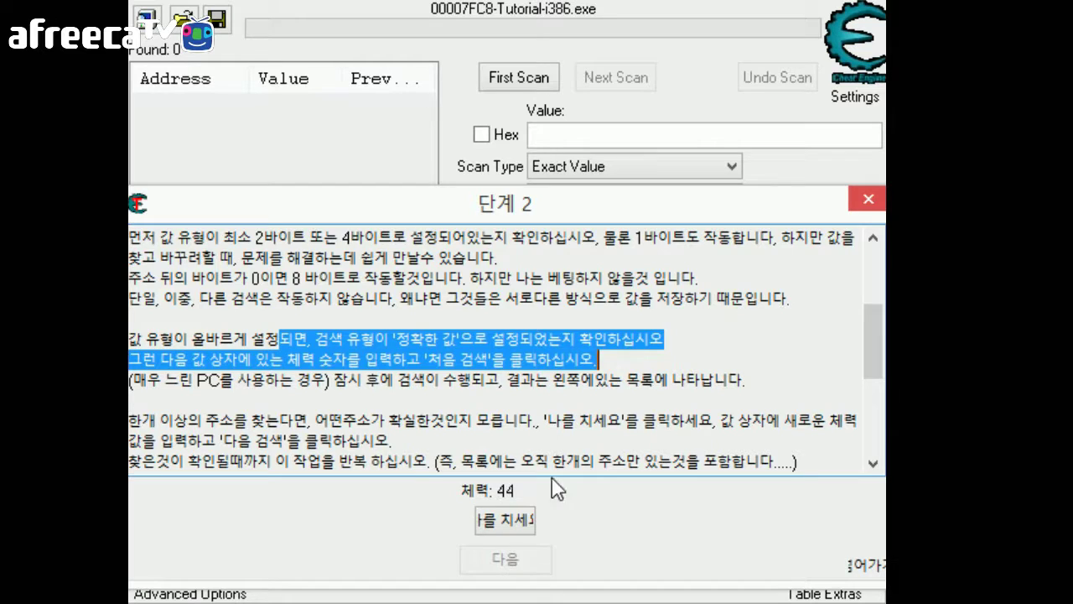
click(570, 135)
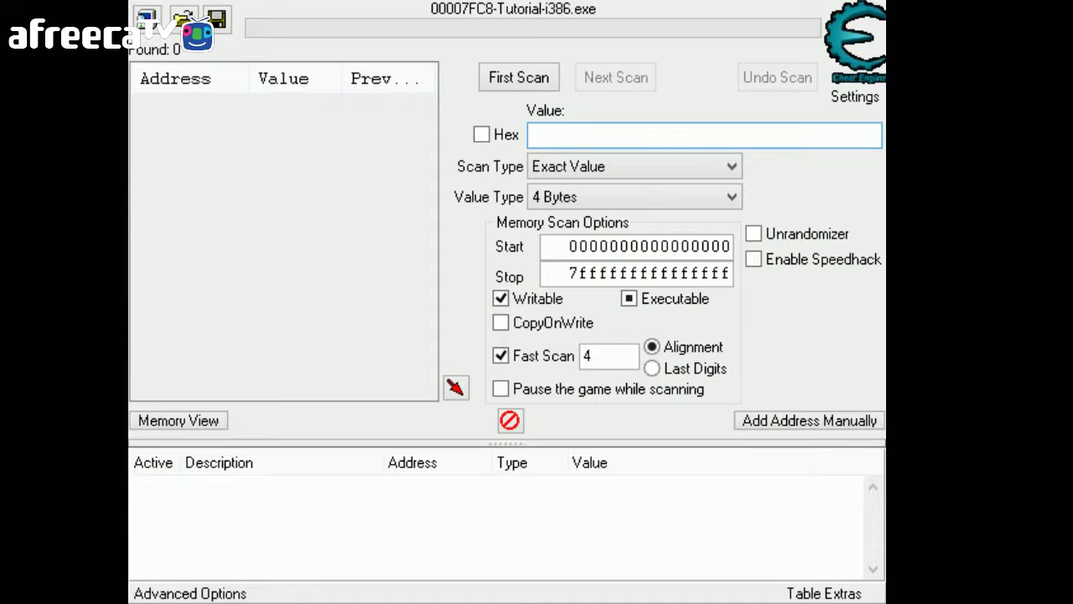
text(44)
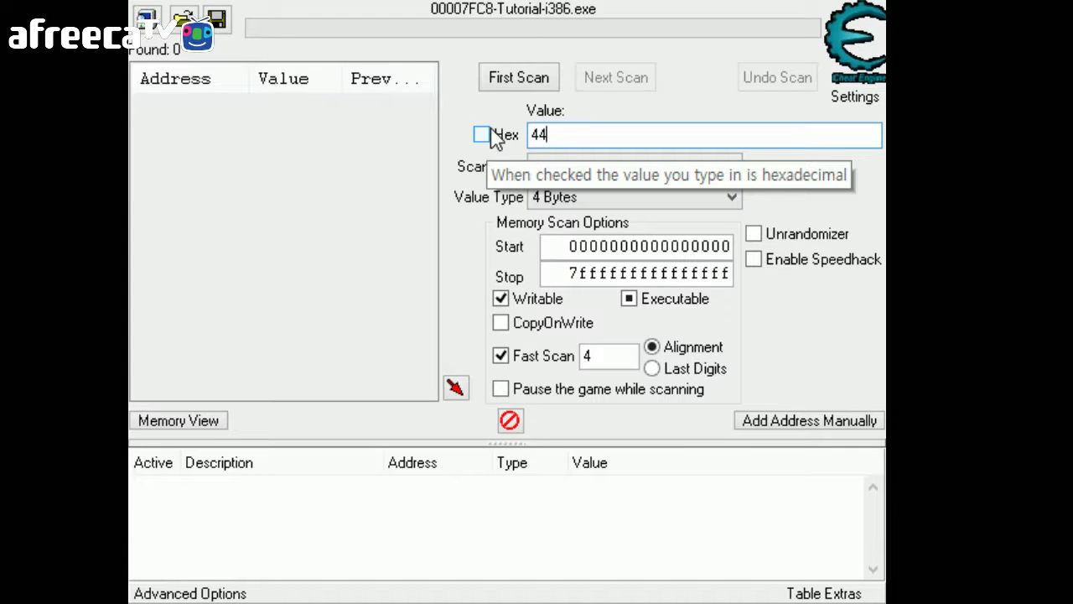
click(556, 80)
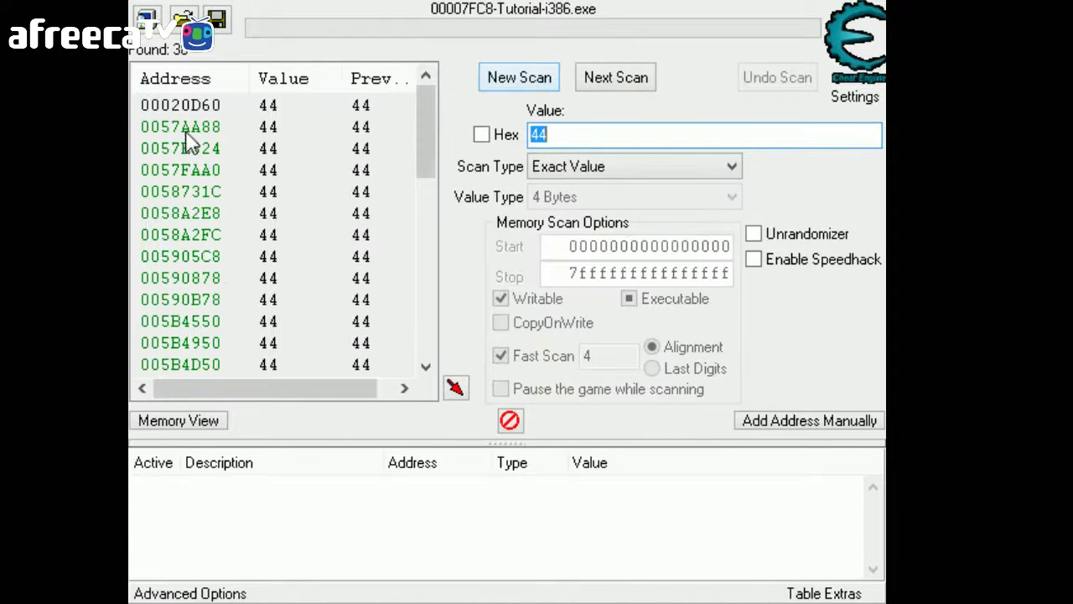
Look over the found addresses, and read the tutorial's notes on the result list and on narrowing it with a next scan
drag(423, 125, 474, 117)
key(alt+Tab)
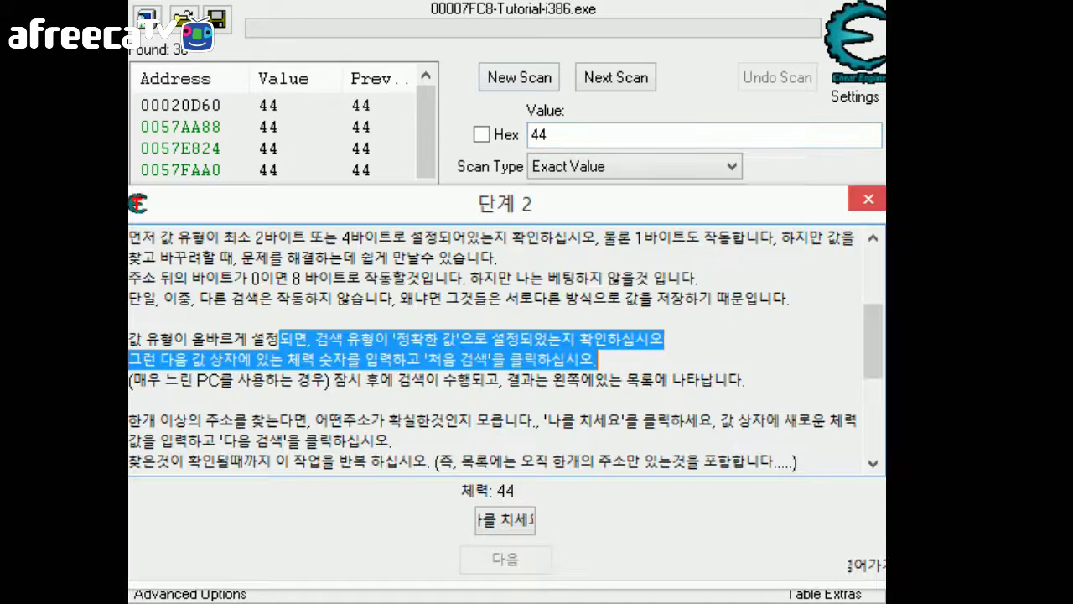
click(129, 400)
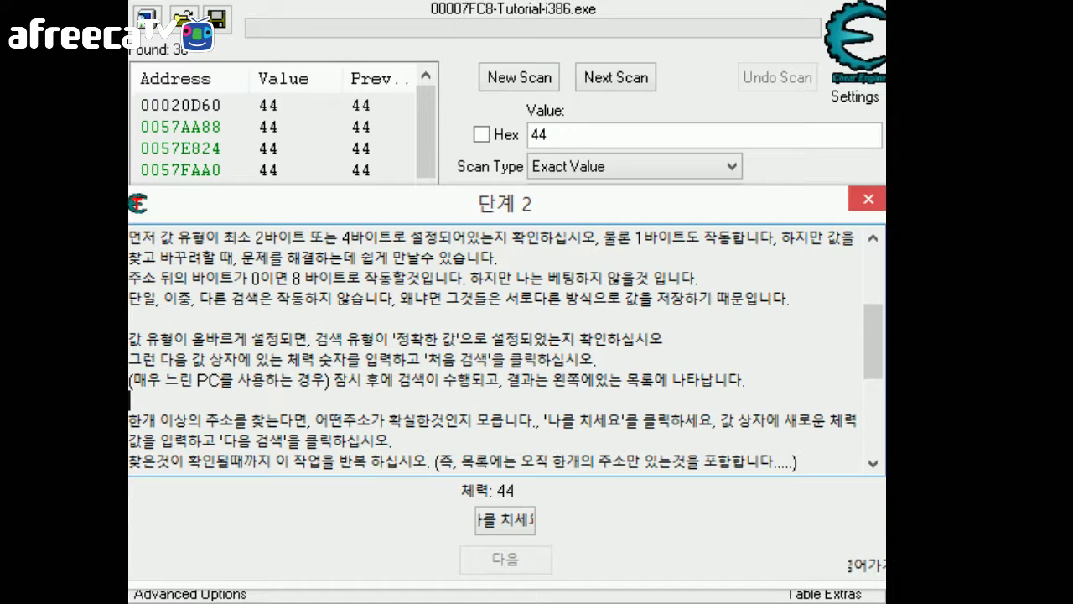
mouse_move(147, 379)
mouse_down()
mouse_move(744, 379)
mouse_move(146, 379)
mouse_up()
drag(347, 379, 688, 379)
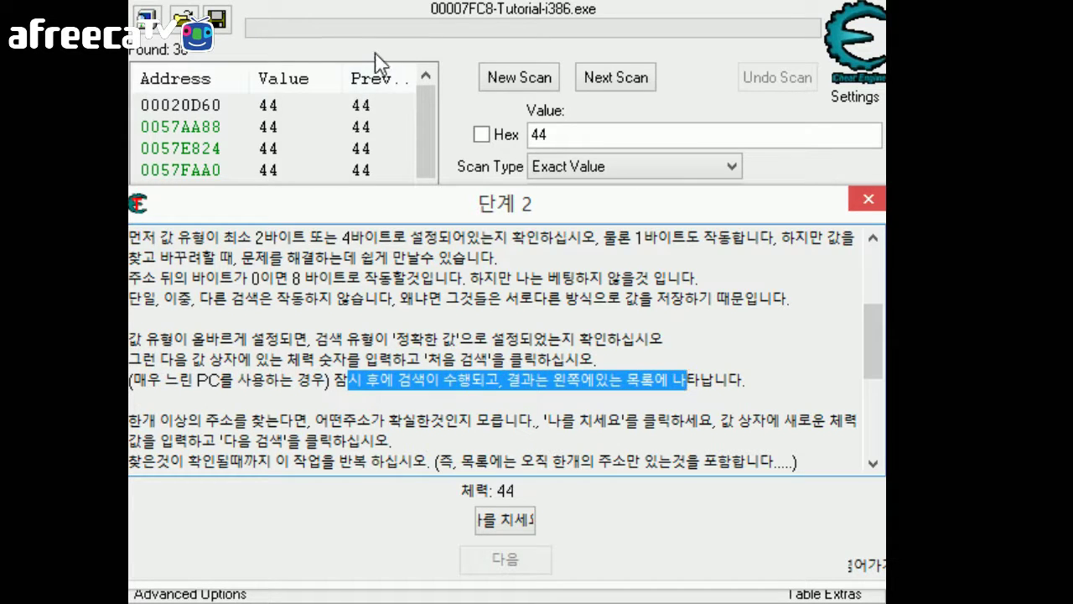
click(348, 441)
scroll(348, 441, down, 3)
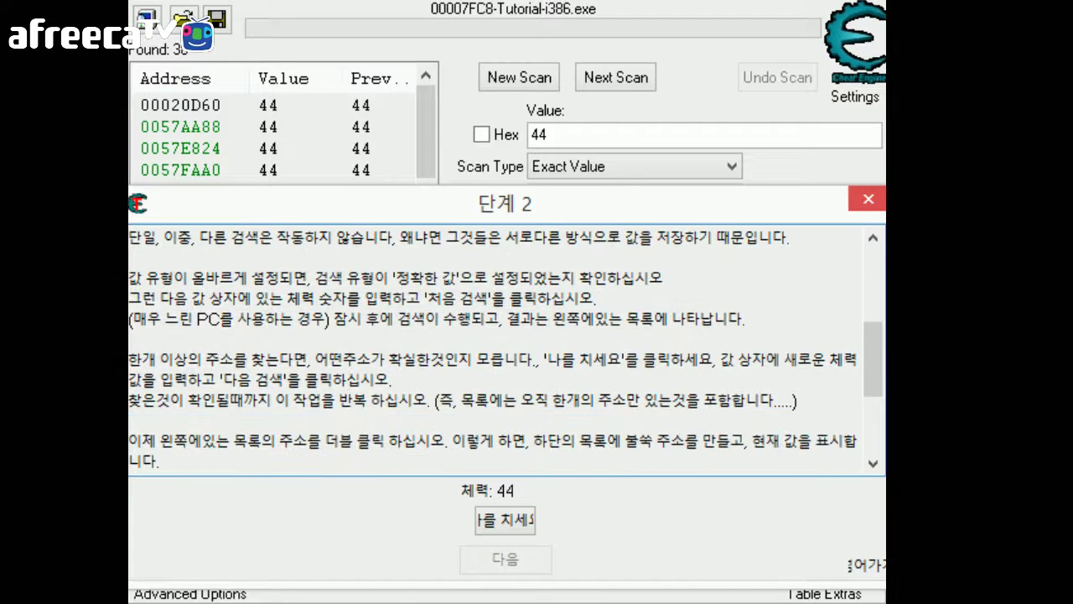
drag(154, 359, 406, 359)
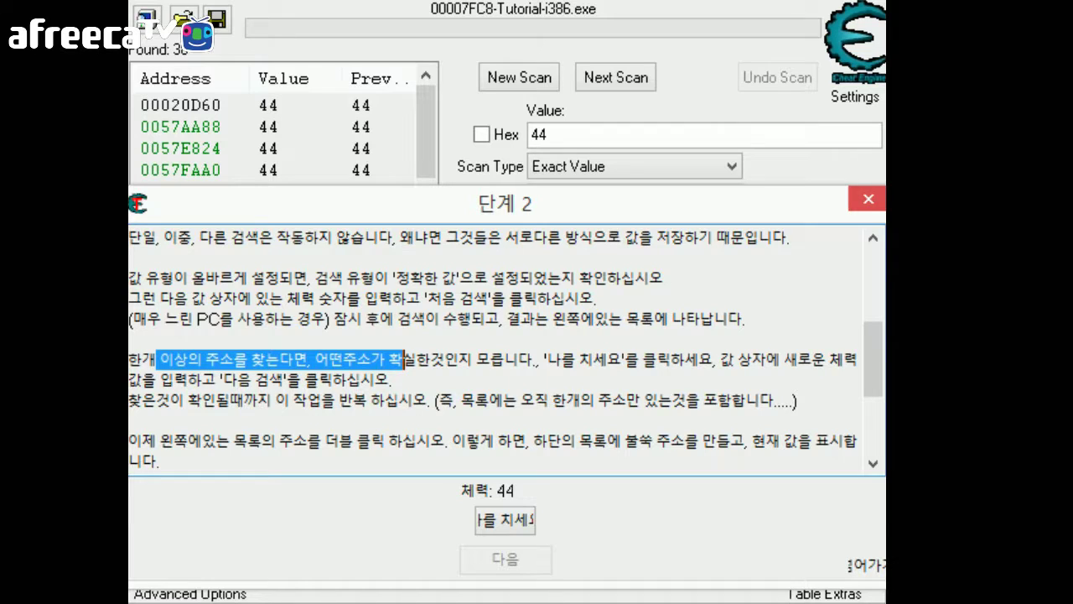
drag(547, 359, 392, 379)
click(753, 361)
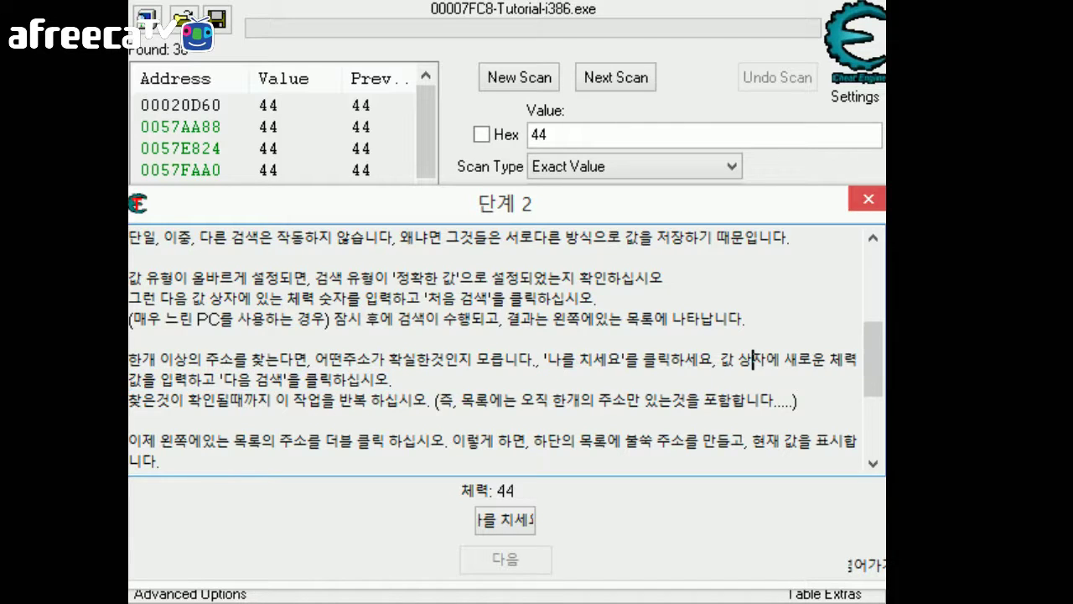
drag(739, 360, 393, 379)
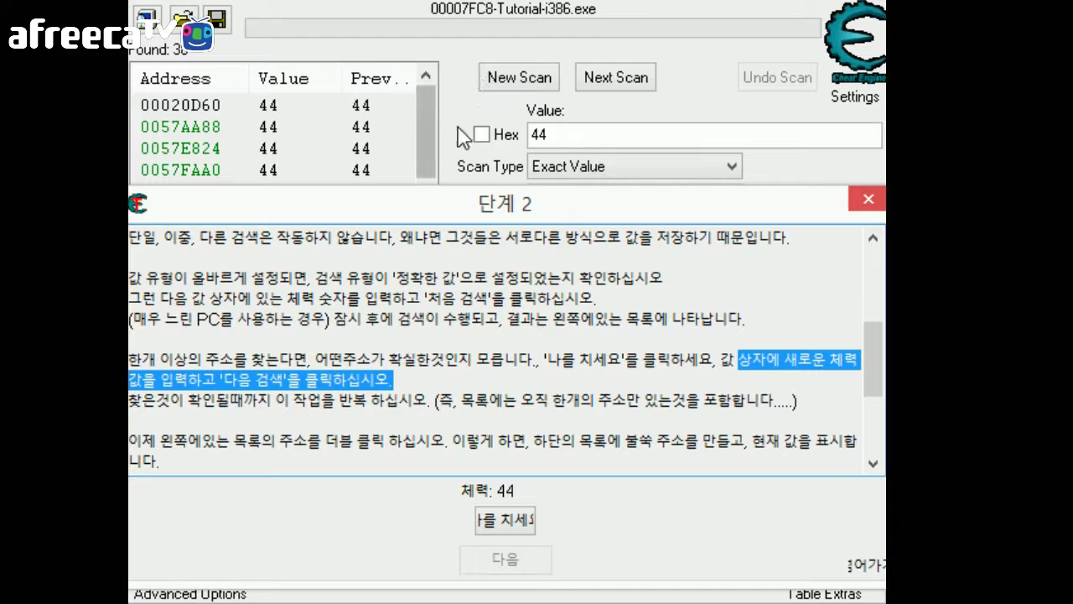
Check the tutorial's current health, and examine the full list of found addresses in the scanner window from start to end
click(507, 524)
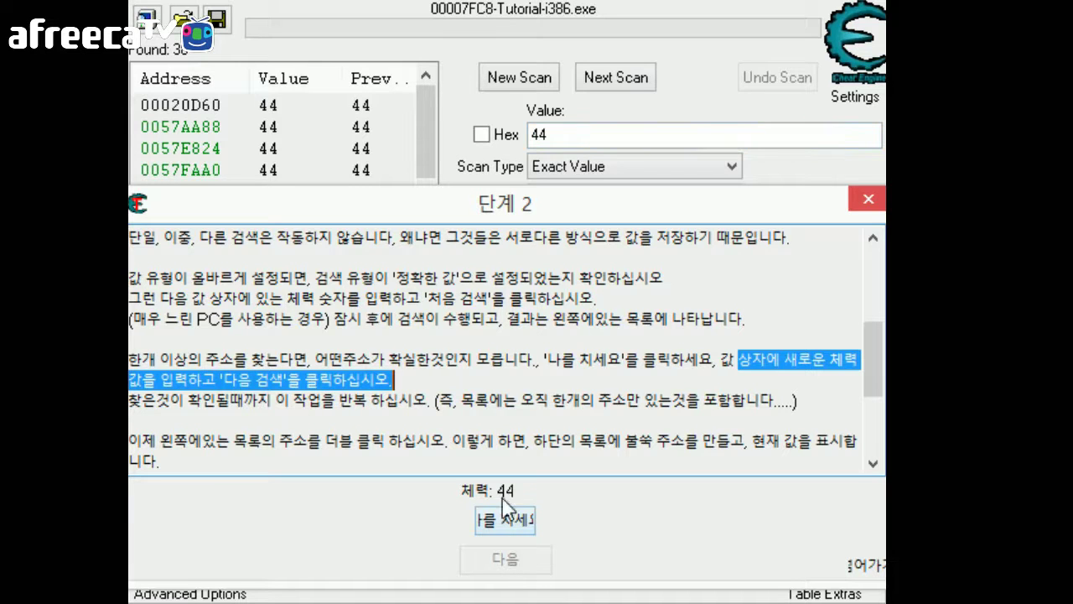
click(538, 134)
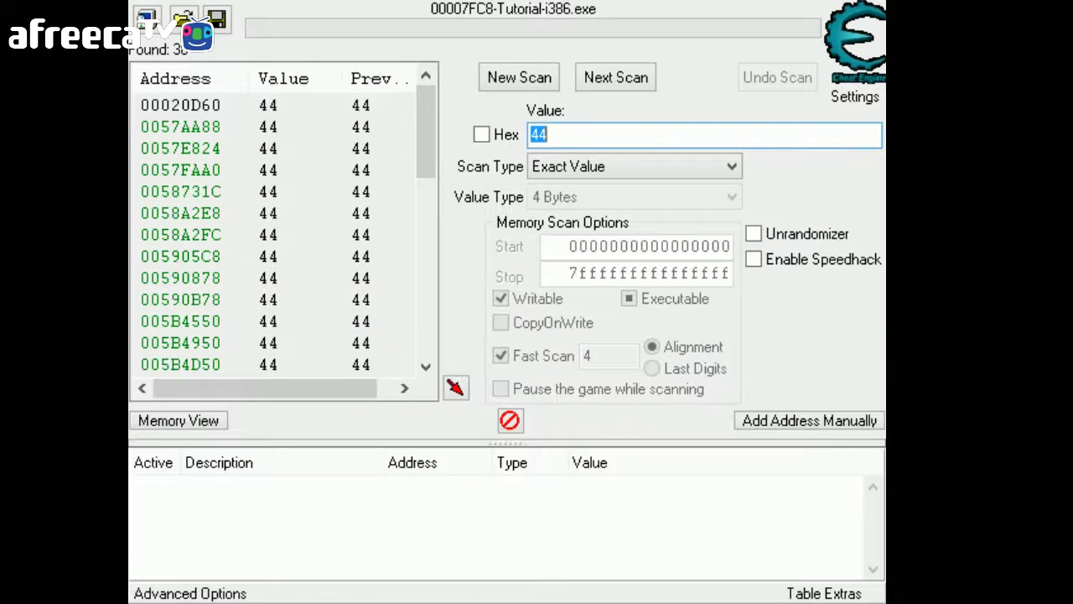
key(alt+Tab)
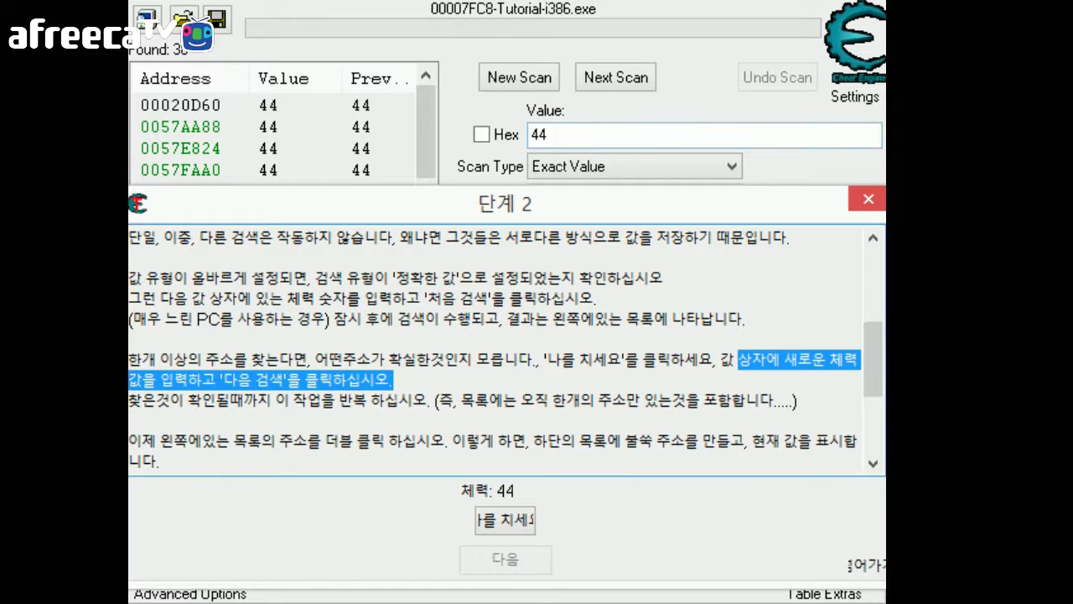
click(461, 180)
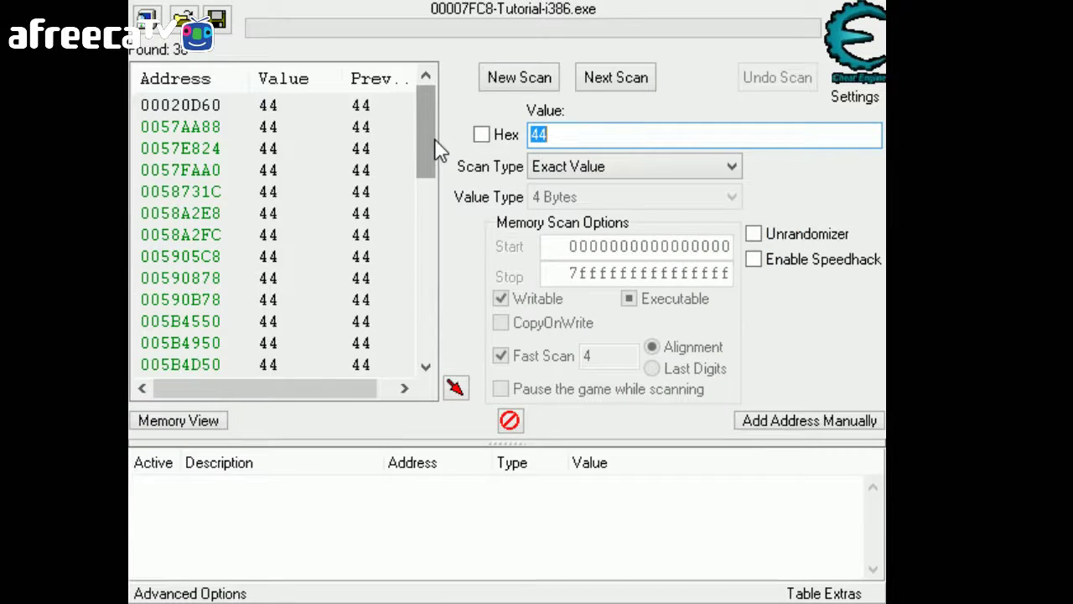
drag(434, 141, 487, 120)
click(153, 106)
scroll(152, 134, down, 4)
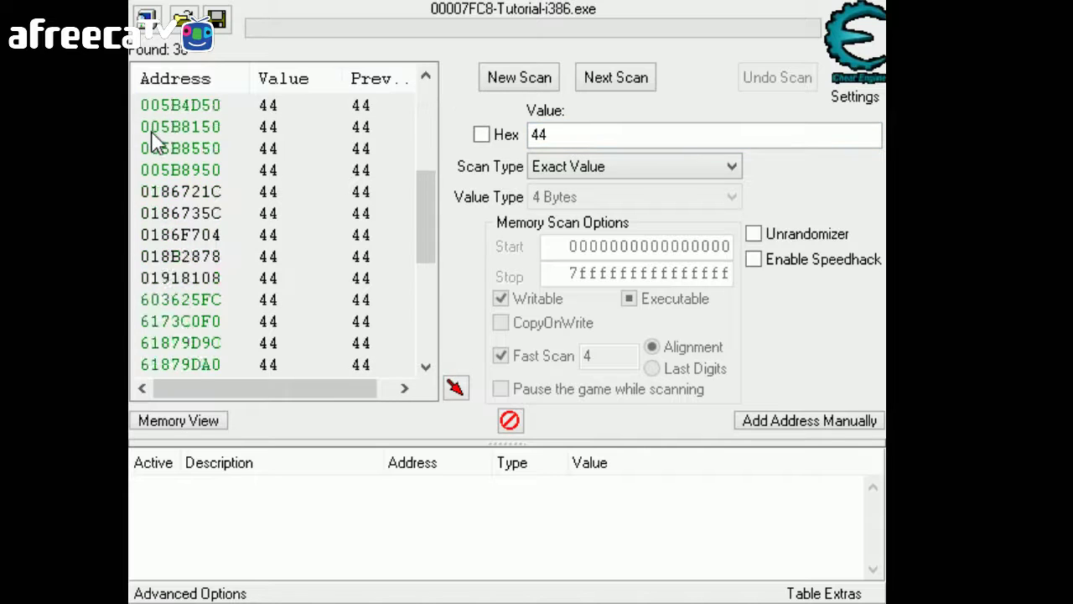
scroll(167, 168, down, 4)
click(175, 282)
scroll(174, 287, up, 8)
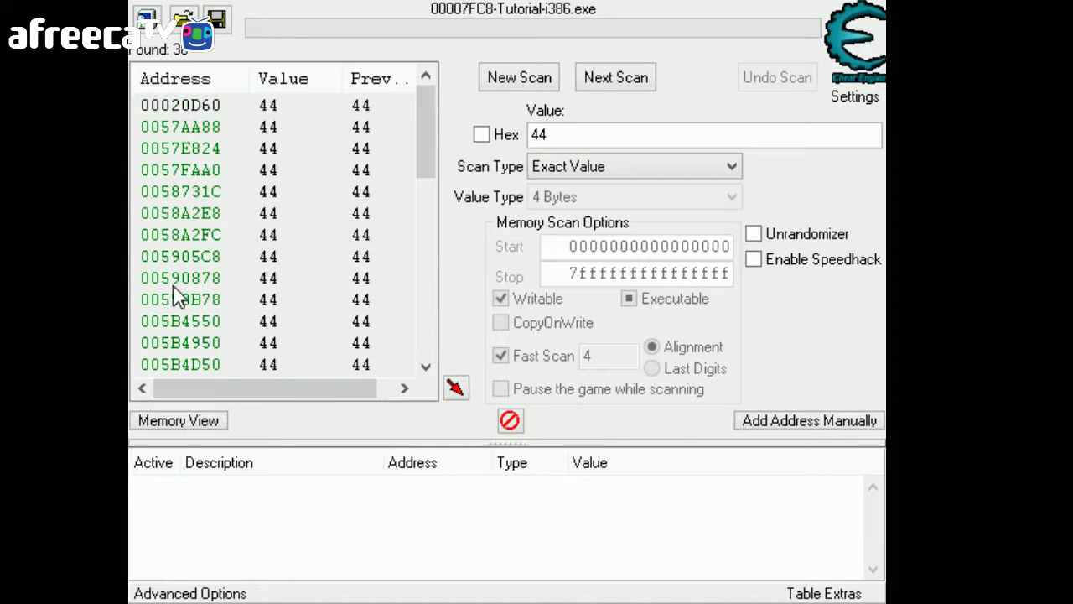
click(180, 107)
scroll(180, 218, down, 5)
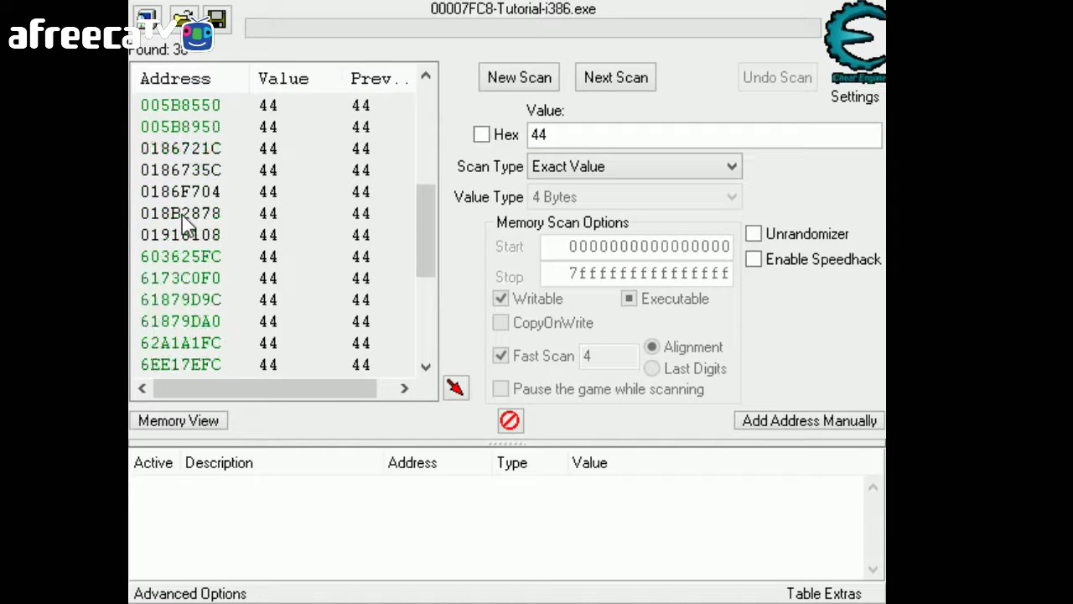
scroll(186, 251, down, 4)
click(179, 340)
scroll(178, 335, up, 8)
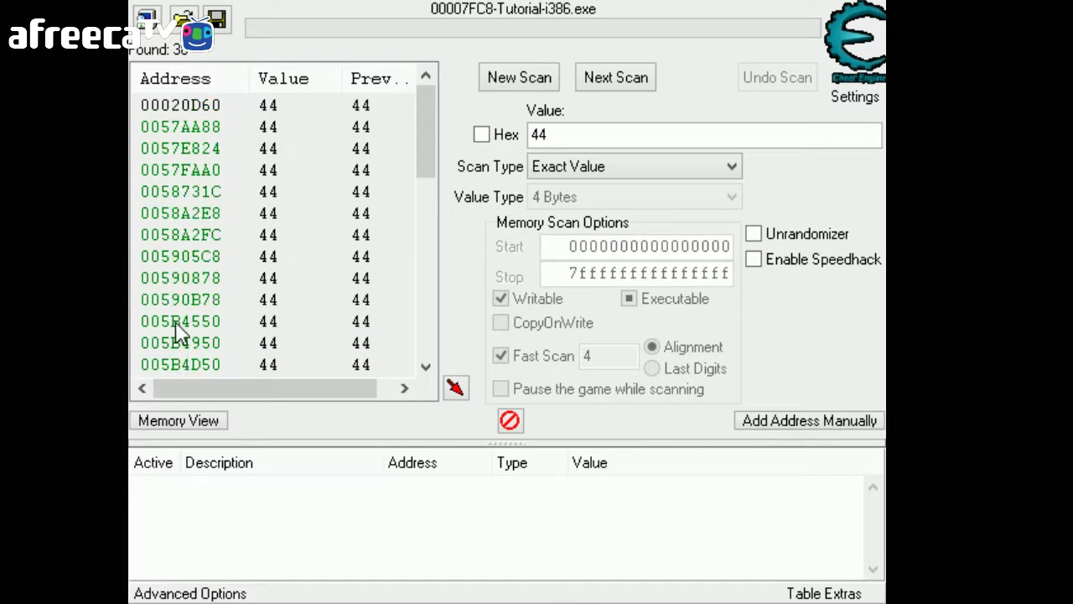
scroll(180, 334, down, 4)
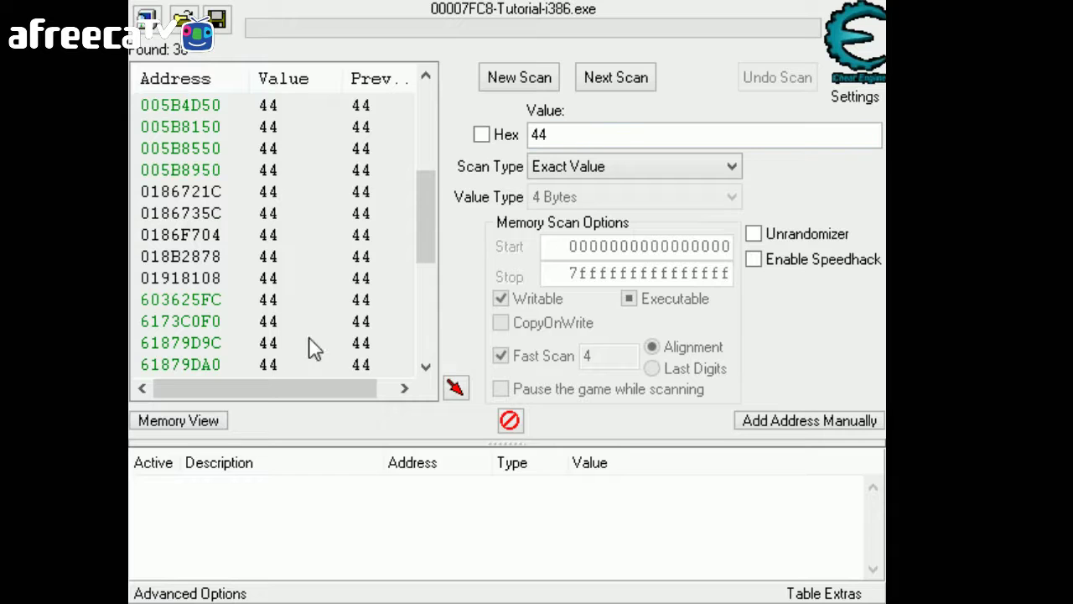
Return to the tutorial window and use its hit-me command twice to lower the health
key(alt+Tab)
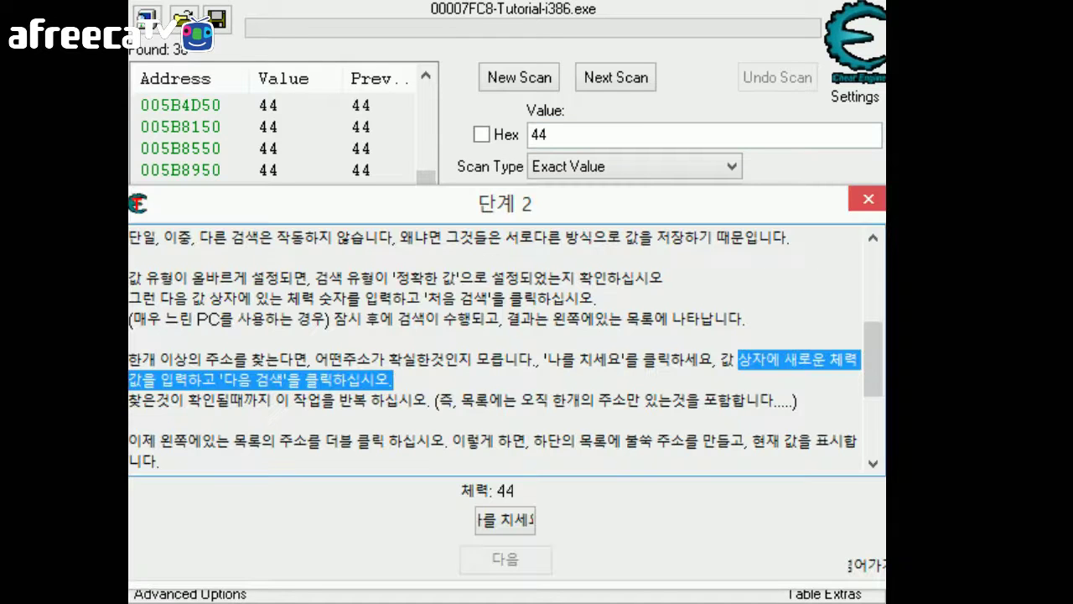
click(393, 380)
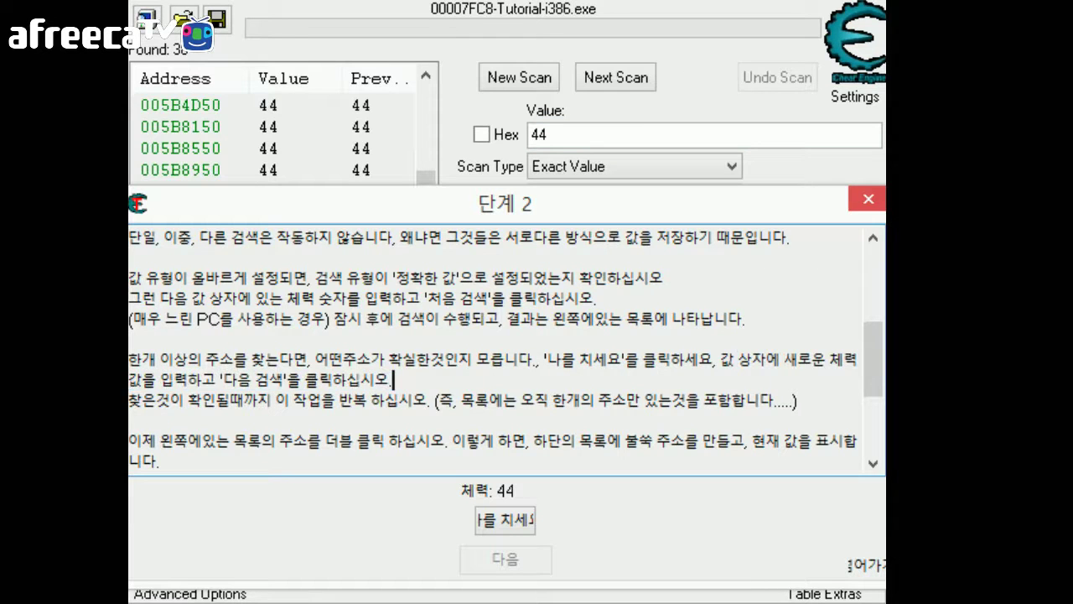
click(510, 519)
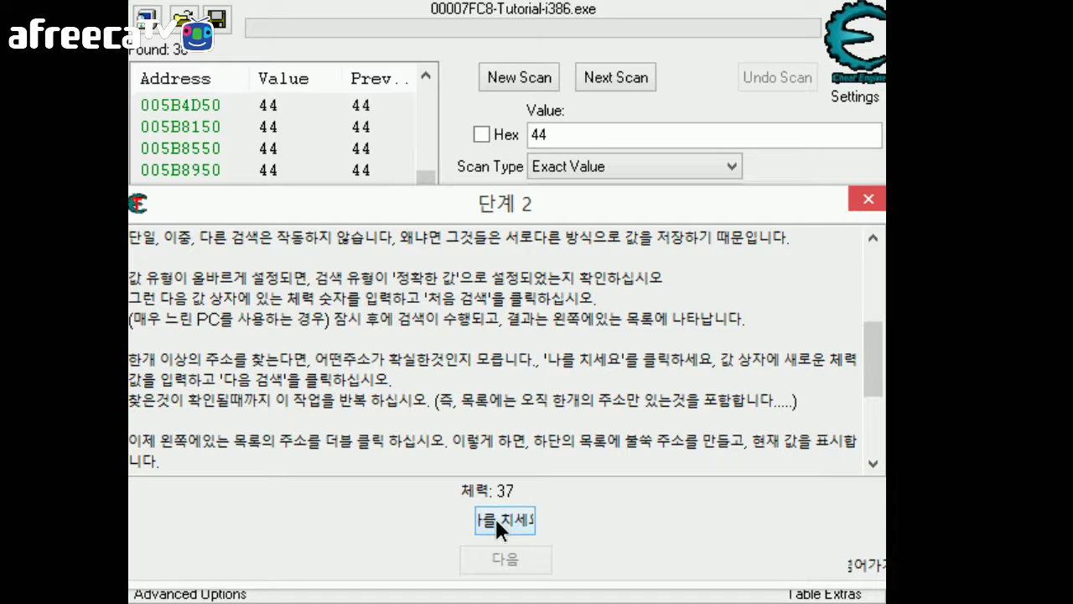
click(496, 518)
Narrow the found addresses in the scanner window with a next scan for the exact value 32
click(501, 155)
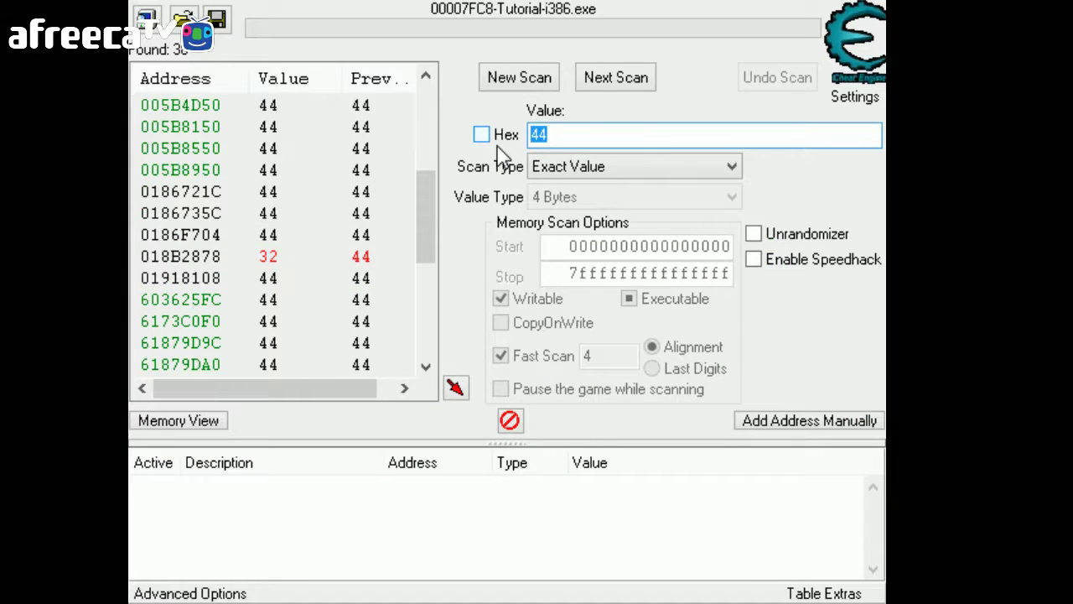
text(32)
click(611, 84)
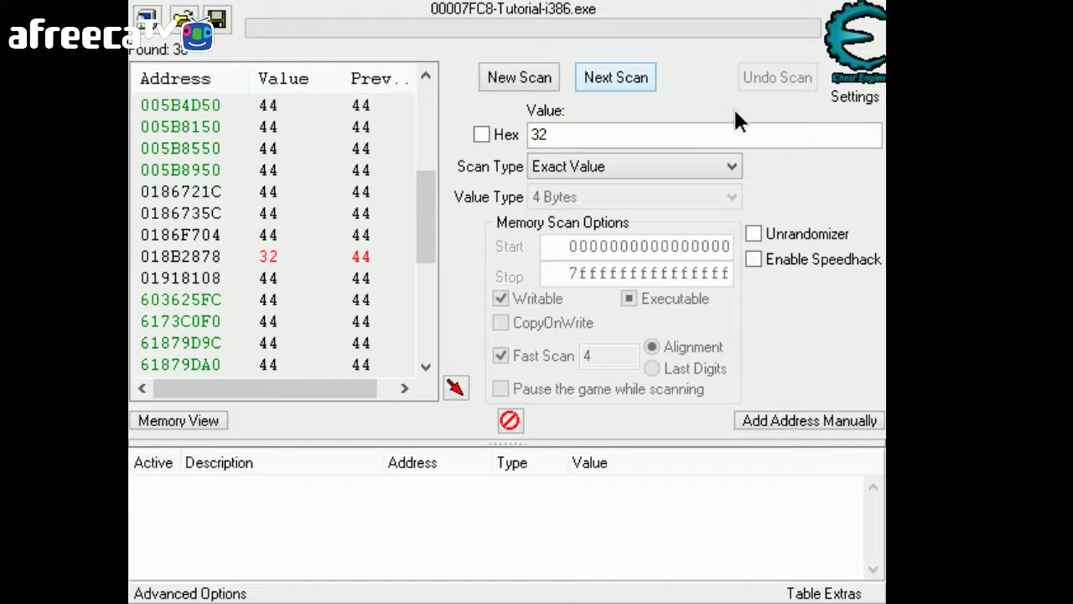
drag(423, 221, 485, 132)
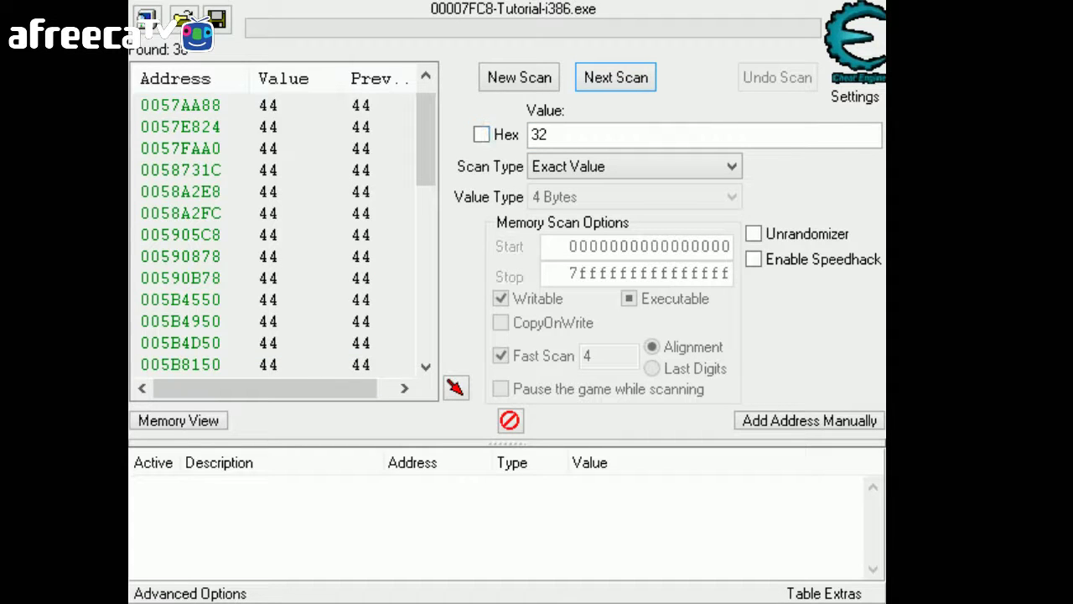
click(633, 87)
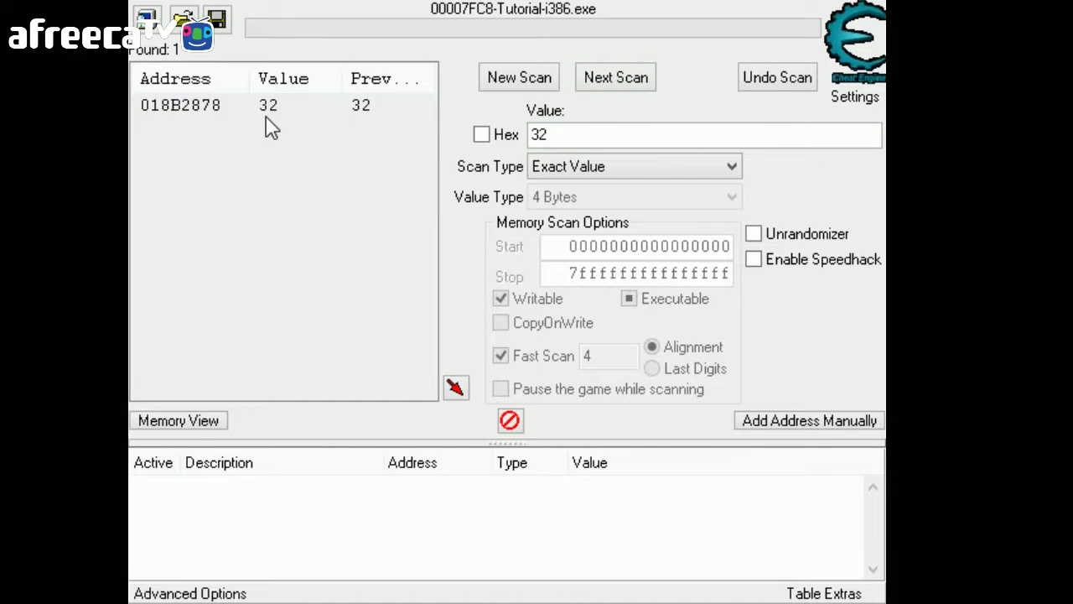
Switch back to the tutorial window and take two more hits, watching the found address's value in the scanner
key(alt+Tab)
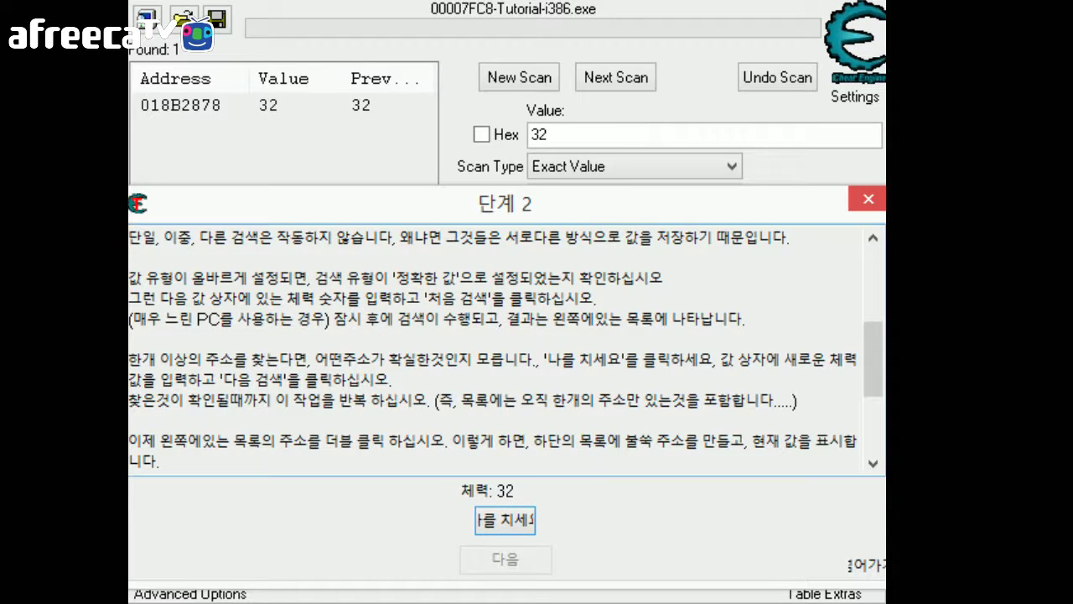
click(492, 523)
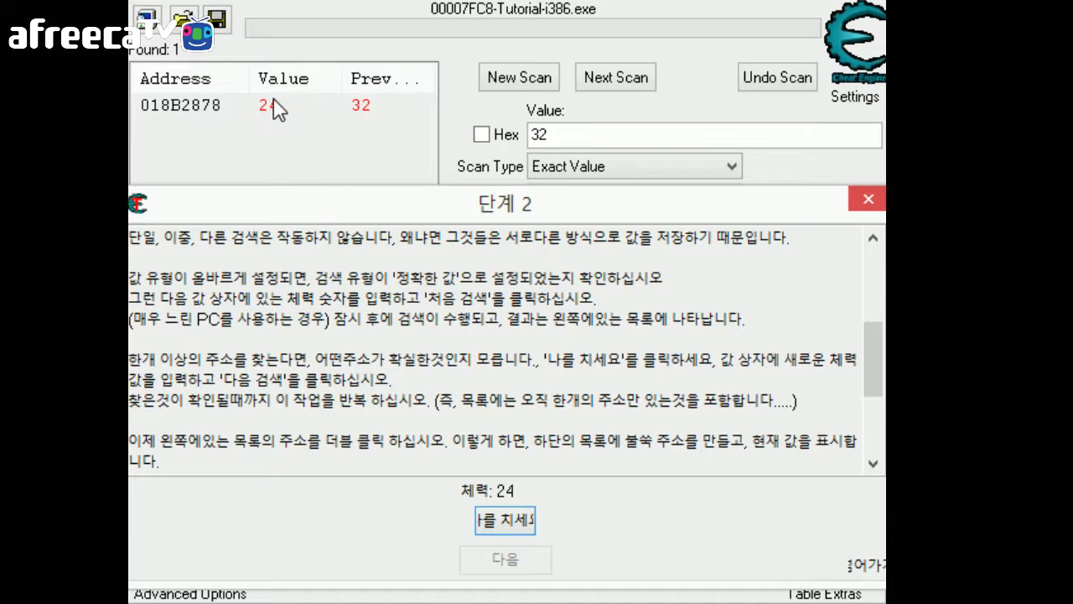
click(503, 520)
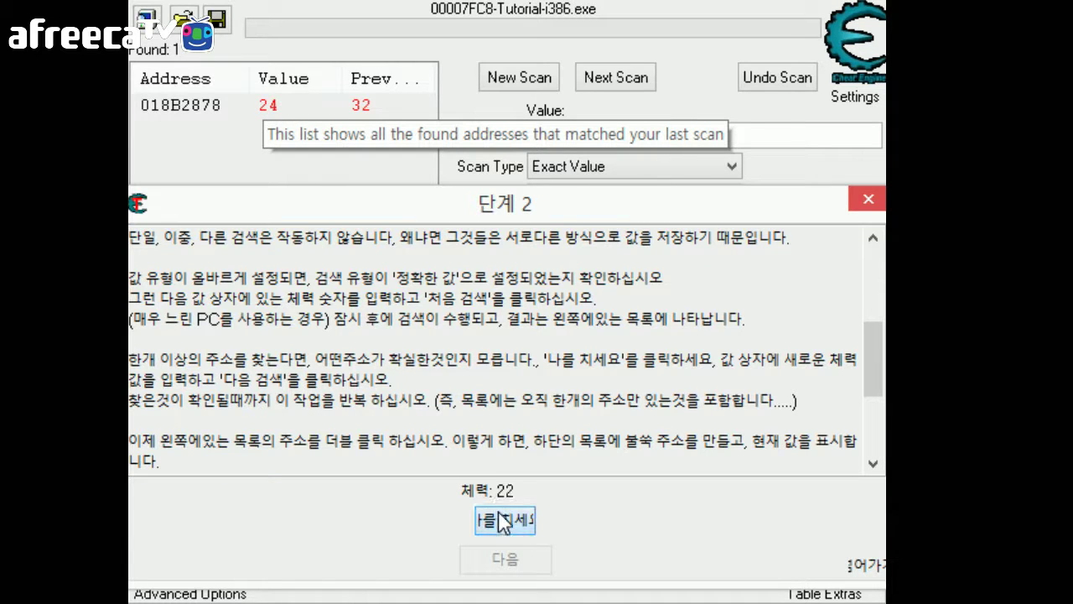
Run another next scan for the exact value 22 and return to the tutorial window
click(622, 137)
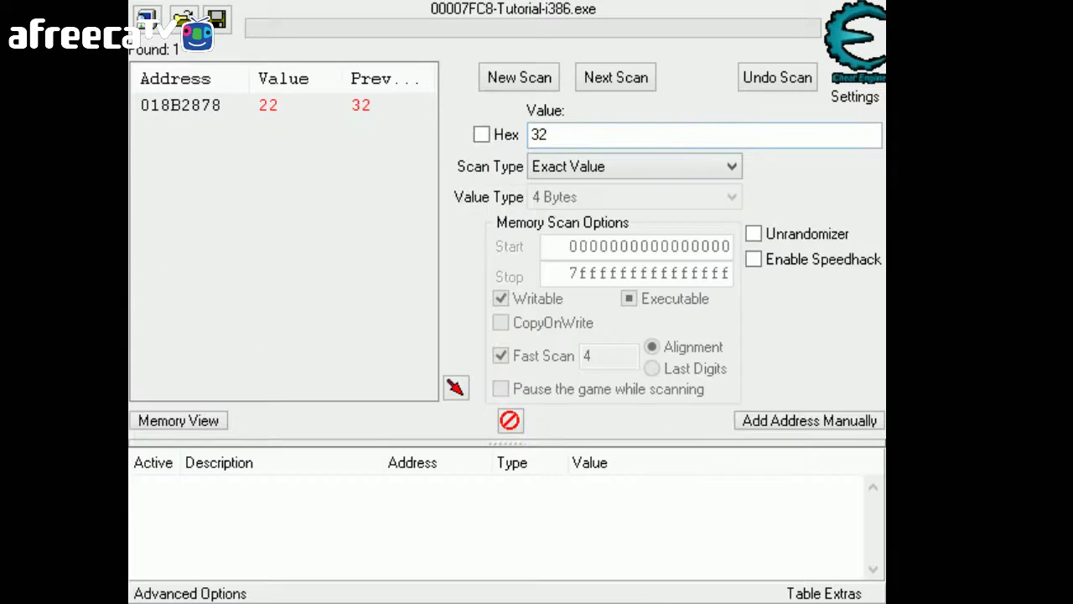
double_click(653, 137)
text(2)
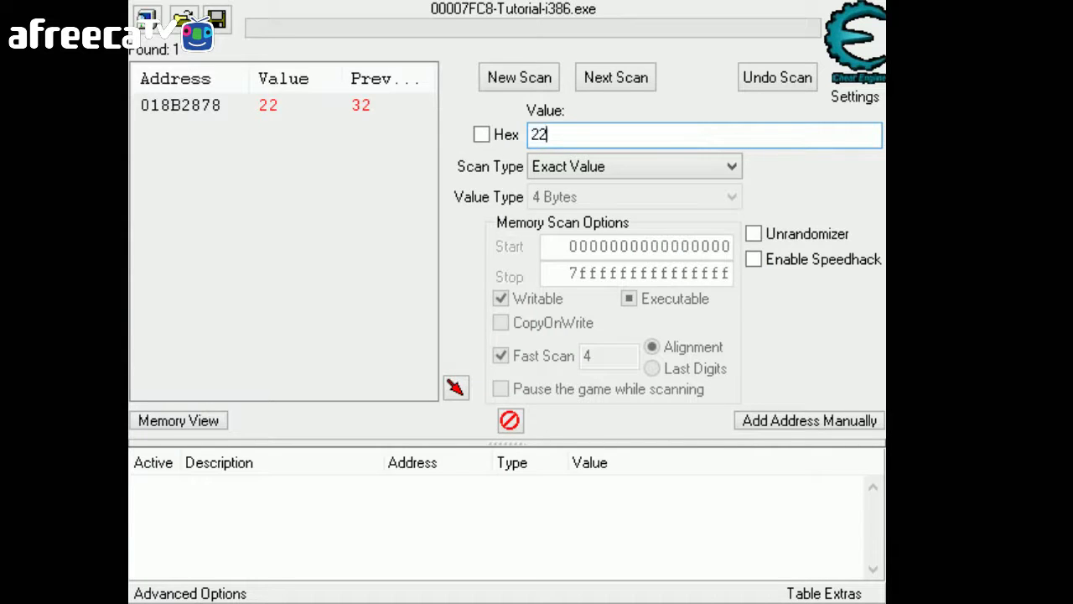
click(620, 77)
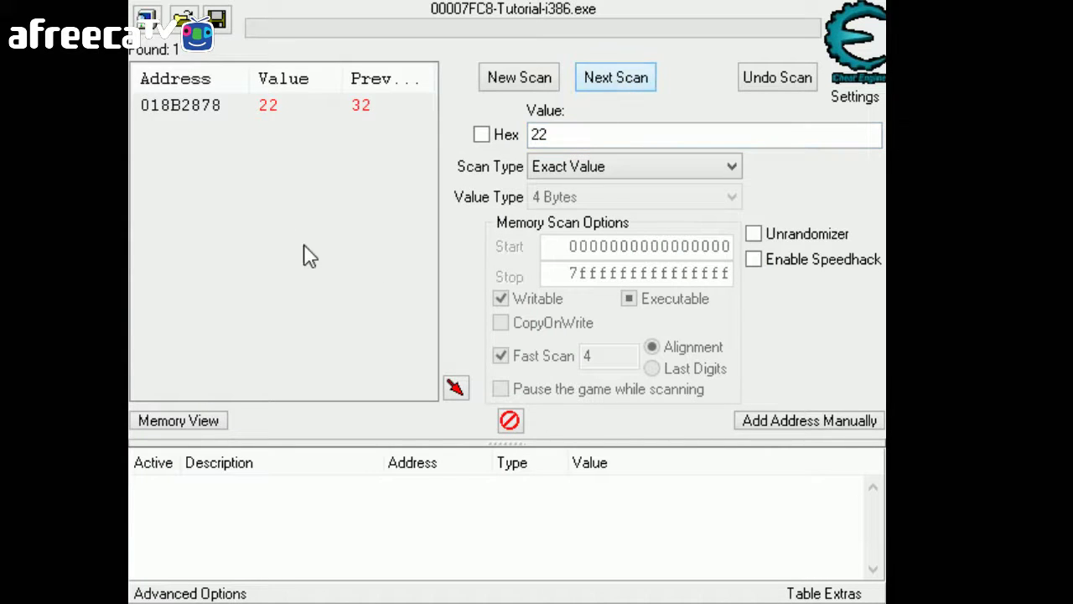
click(594, 77)
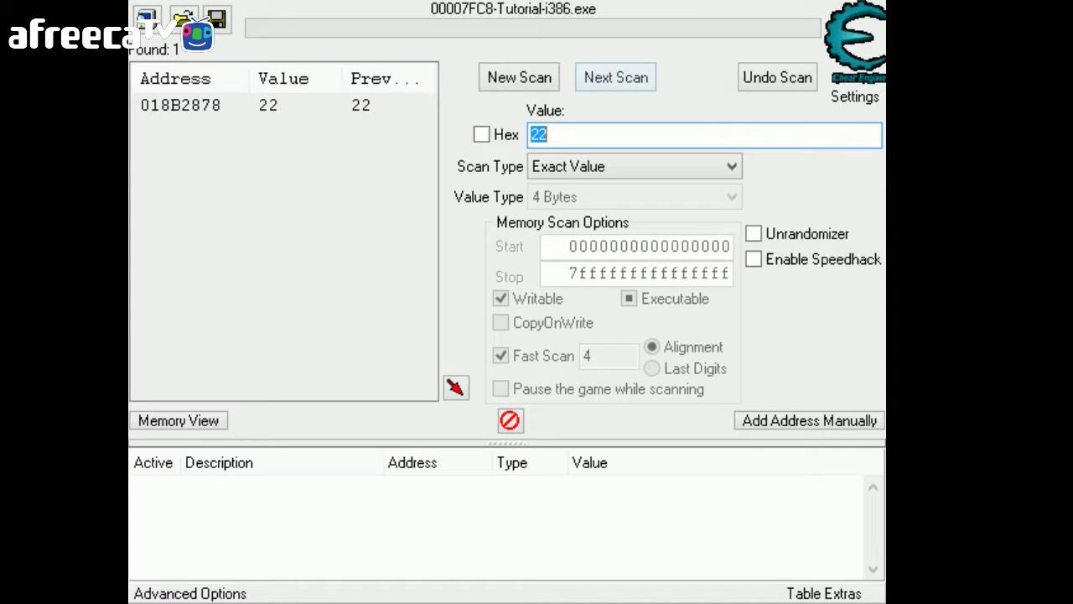
key(alt+Tab)
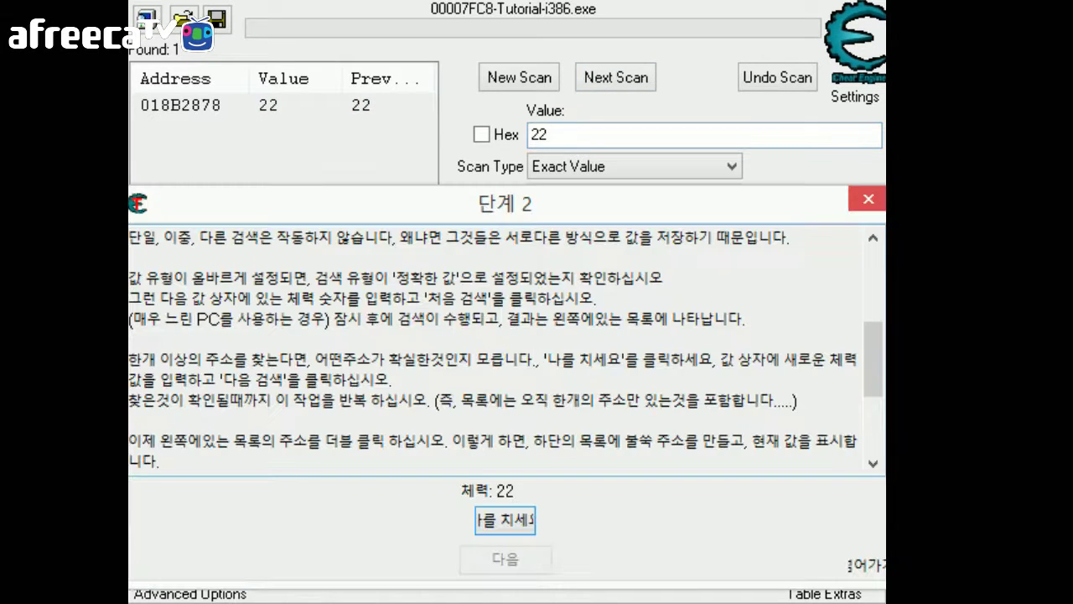
Read the remaining step 2 instructions on adding the found address to the list and changing its value to 1000
click(549, 405)
scroll(549, 352, down, 1)
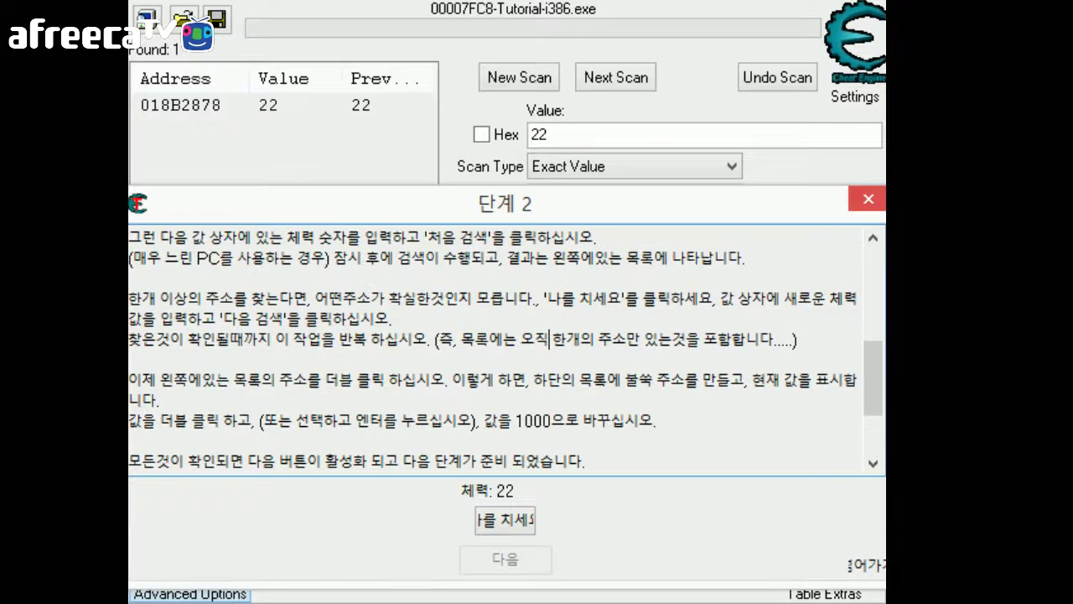
drag(156, 338, 719, 339)
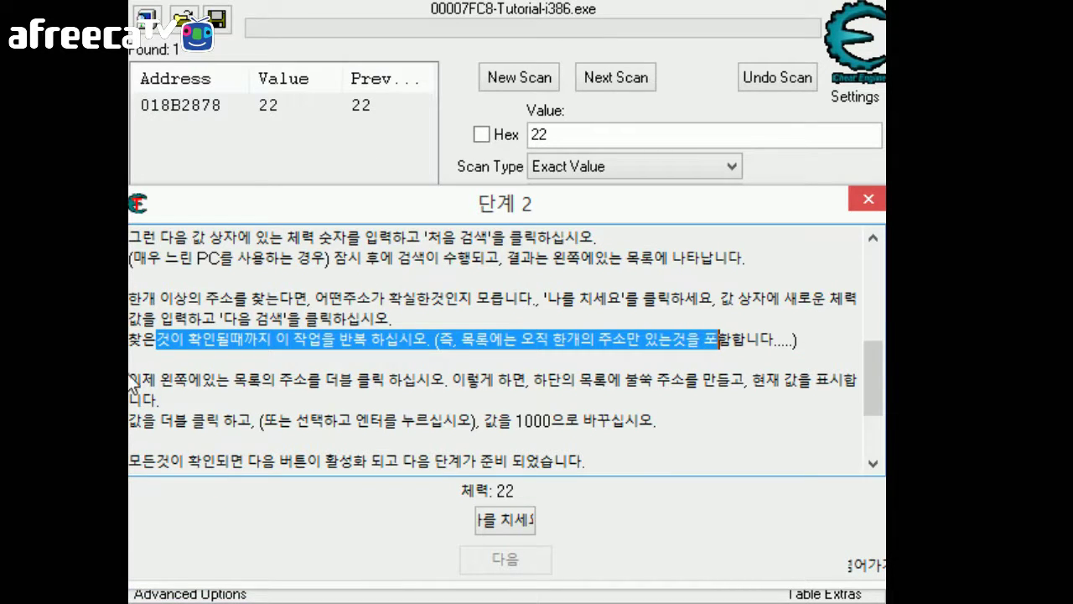
drag(131, 380, 160, 400)
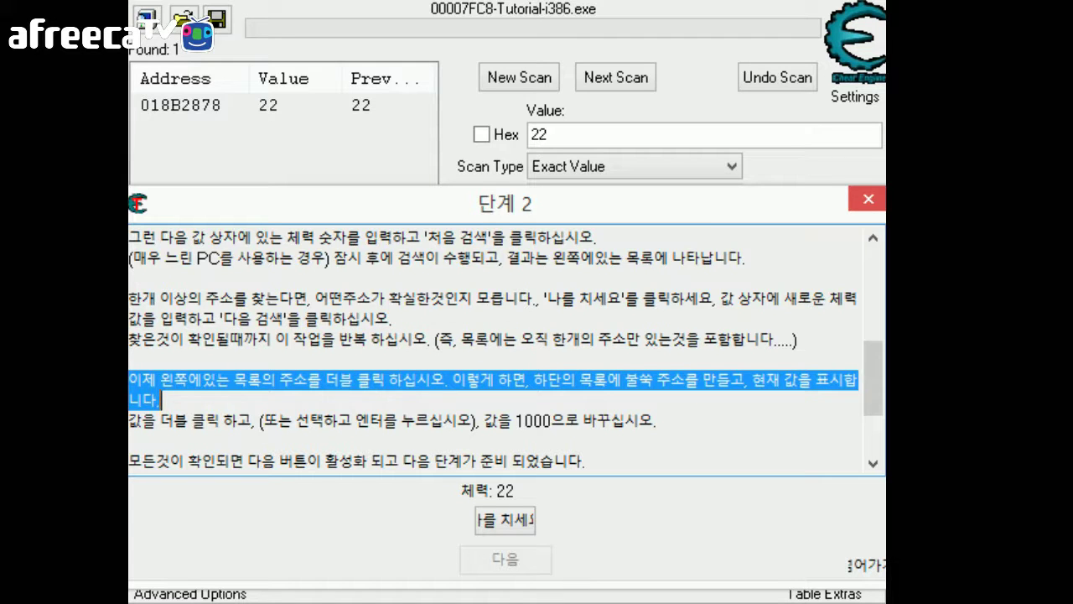
click(161, 400)
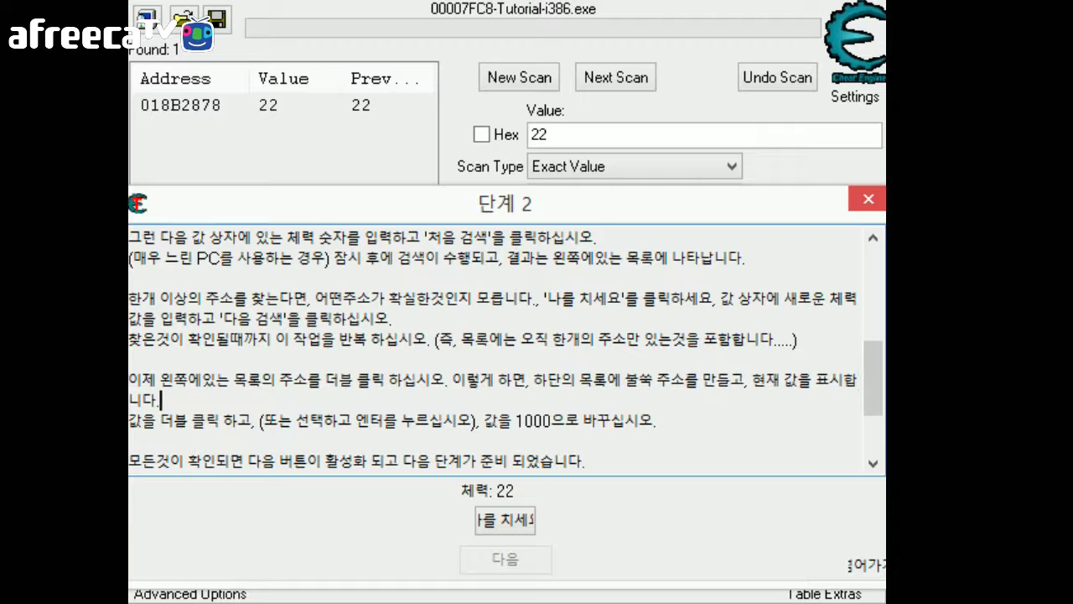
scroll(505, 350, down, 1)
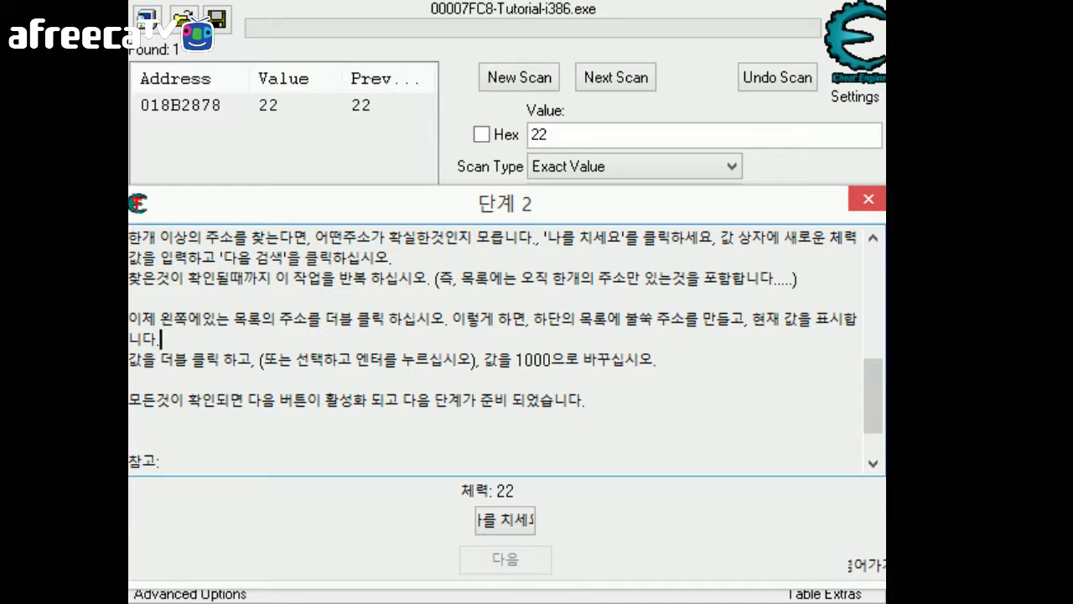
drag(143, 359, 129, 380)
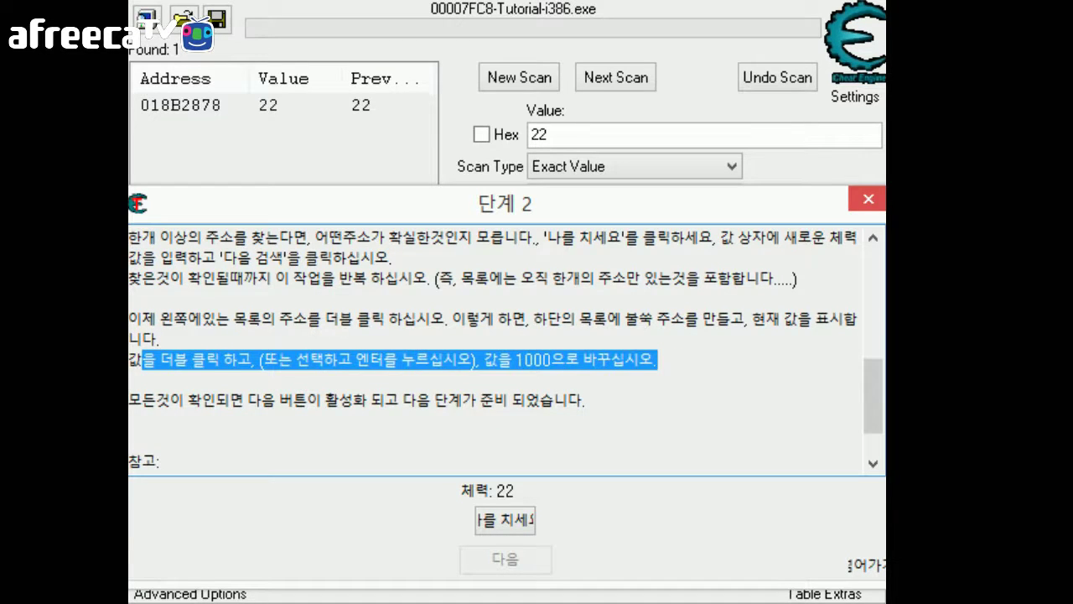
Add the found health address to the address list in the scanner window and change its value to 1000
click(323, 125)
double_click(283, 103)
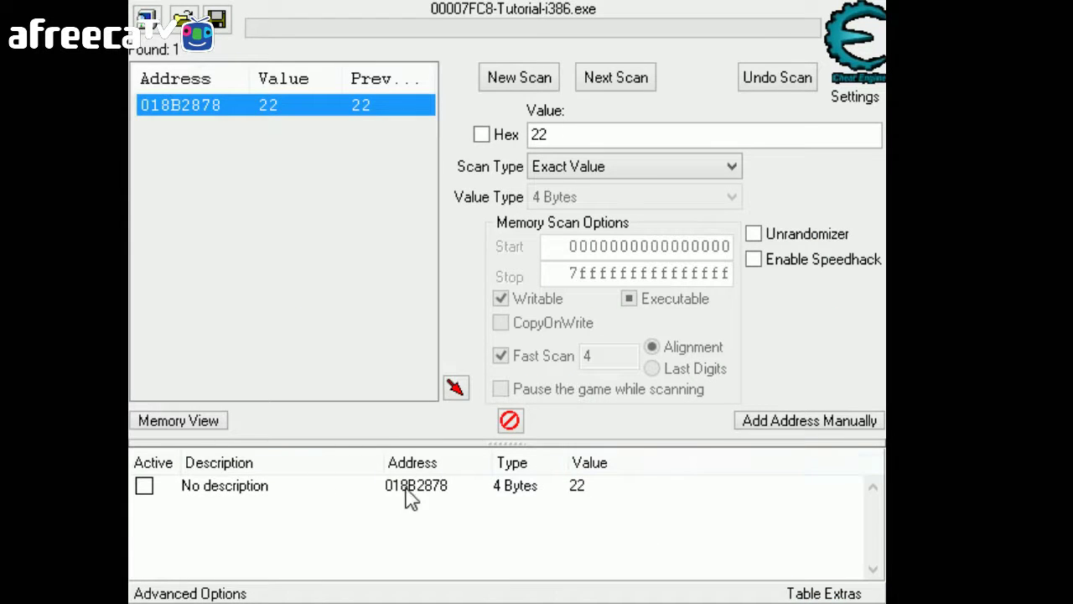
click(258, 502)
key(Return)
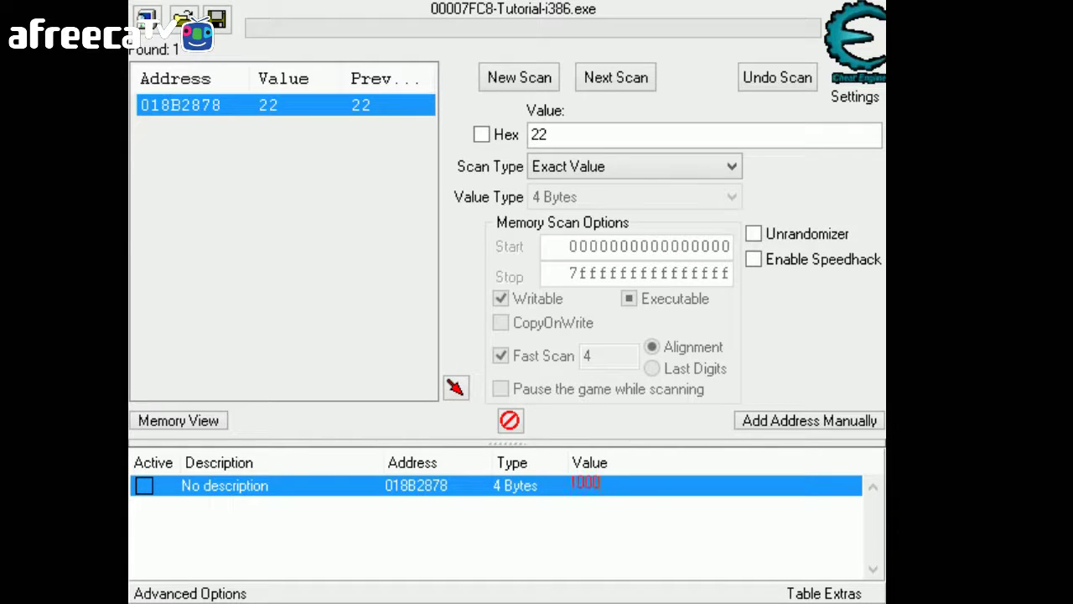
key(Return)
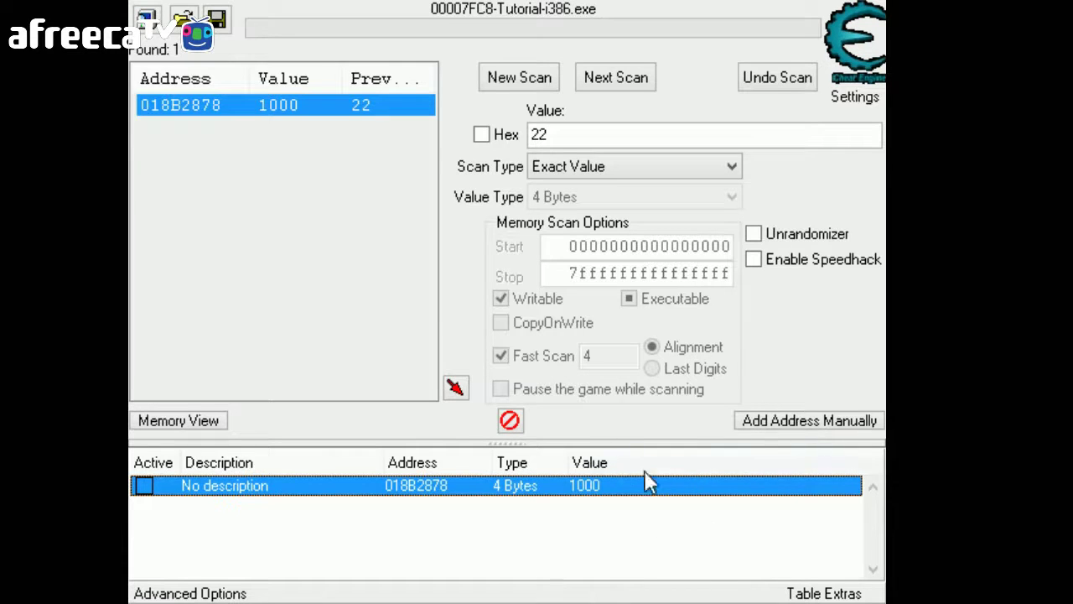
Reopen the listed health address's value for editing and set it to 2000
double_click(587, 491)
drag(743, 303, 479, 288)
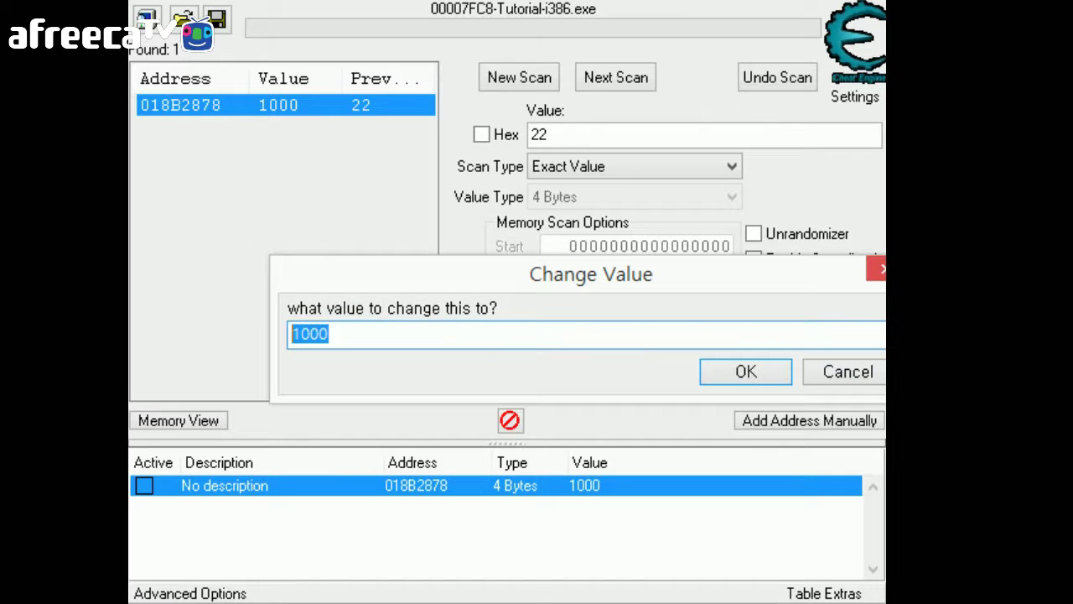
text(1)
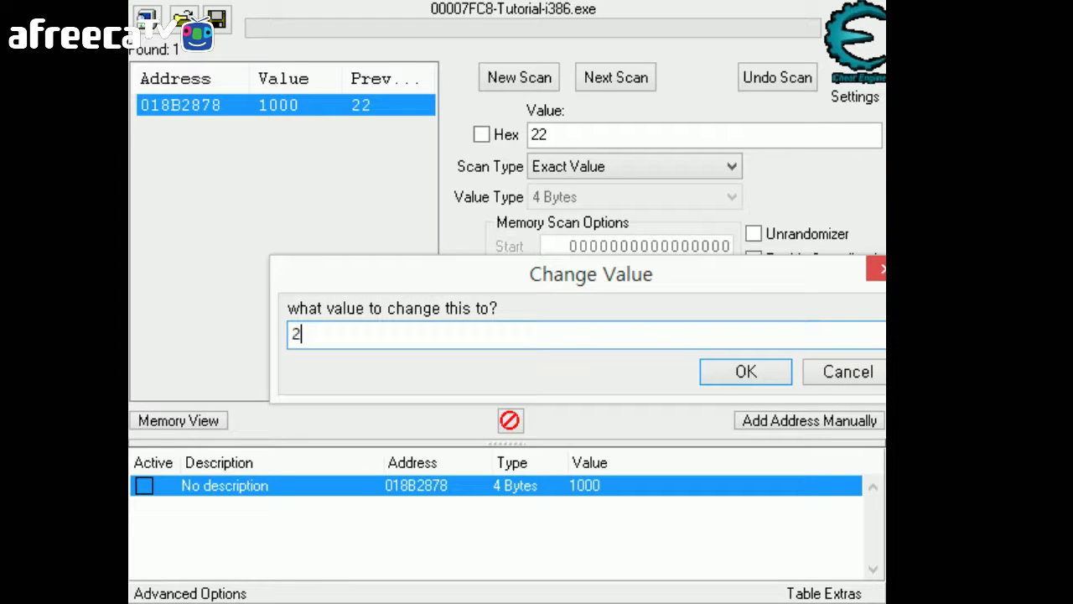
text(000)
key(Return)
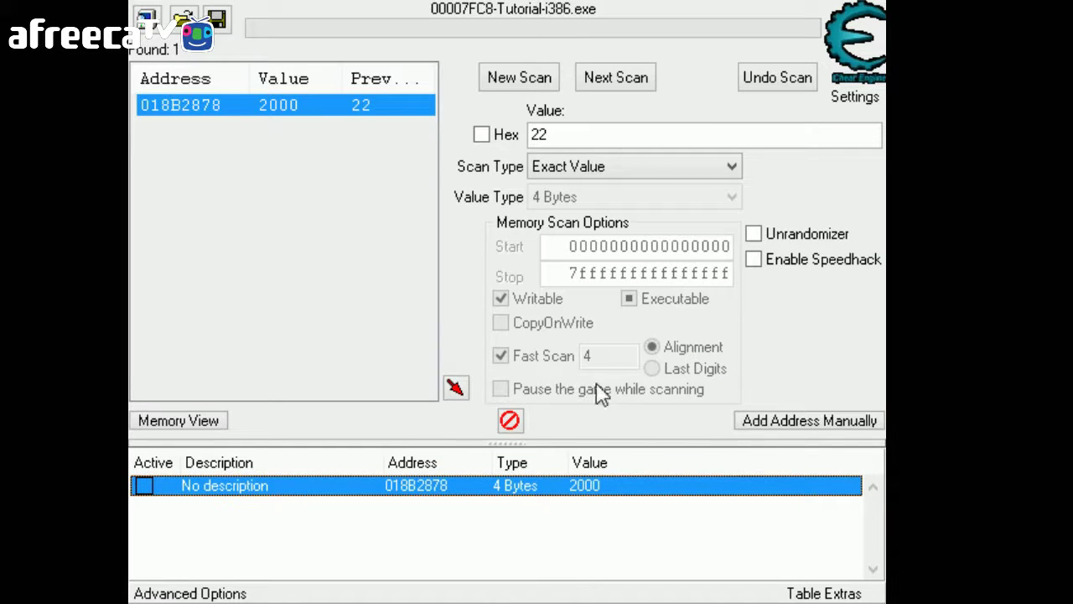
Compare the scanner and tutorial windows, then take one more hit in the tutorial to refresh its displayed health
key(alt+Tab)
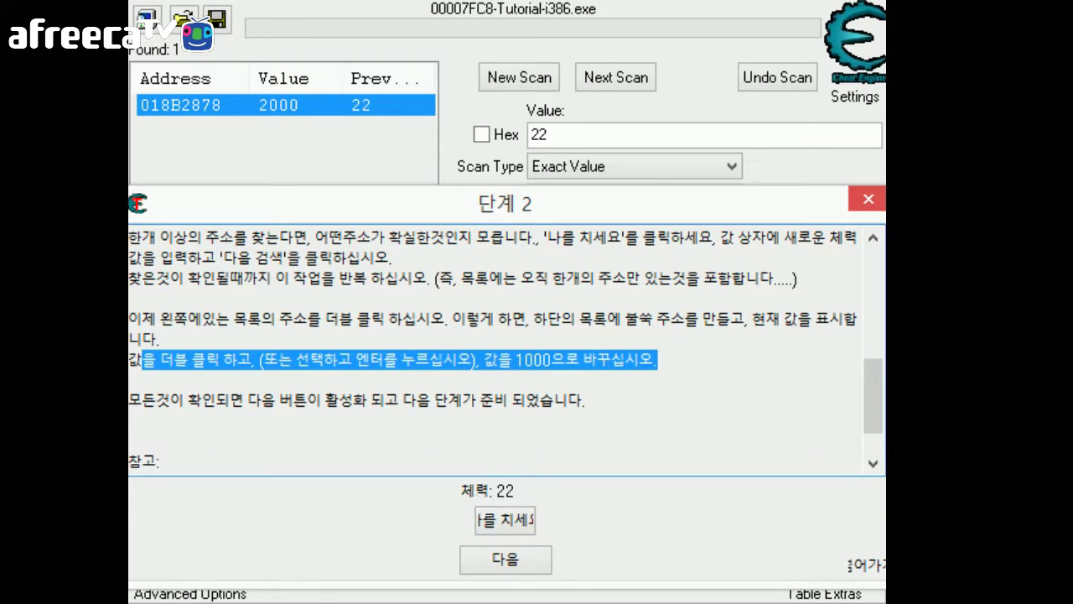
click(731, 4)
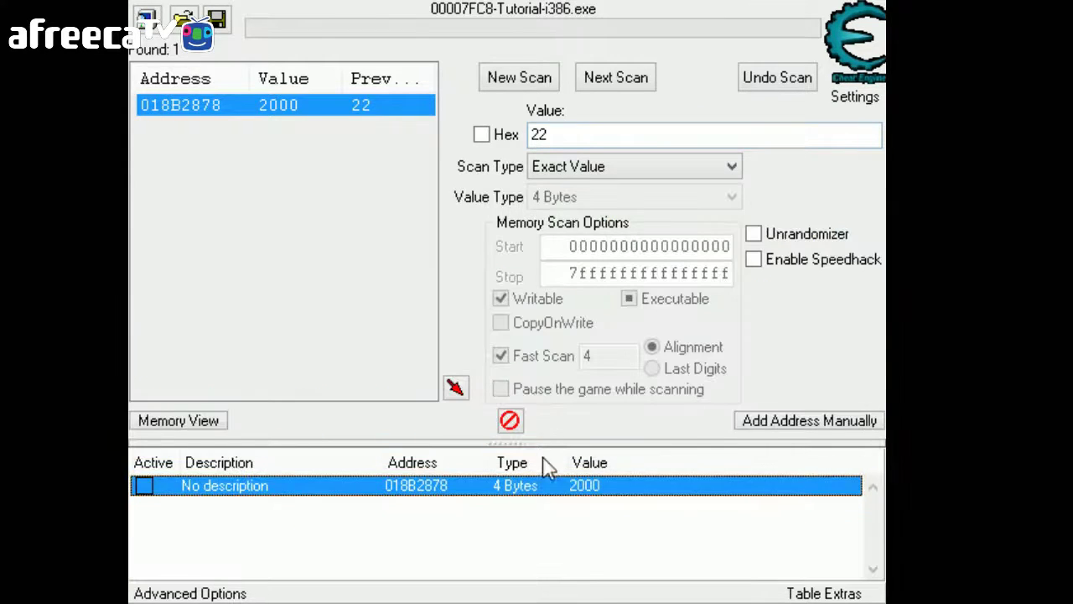
key(alt+Tab)
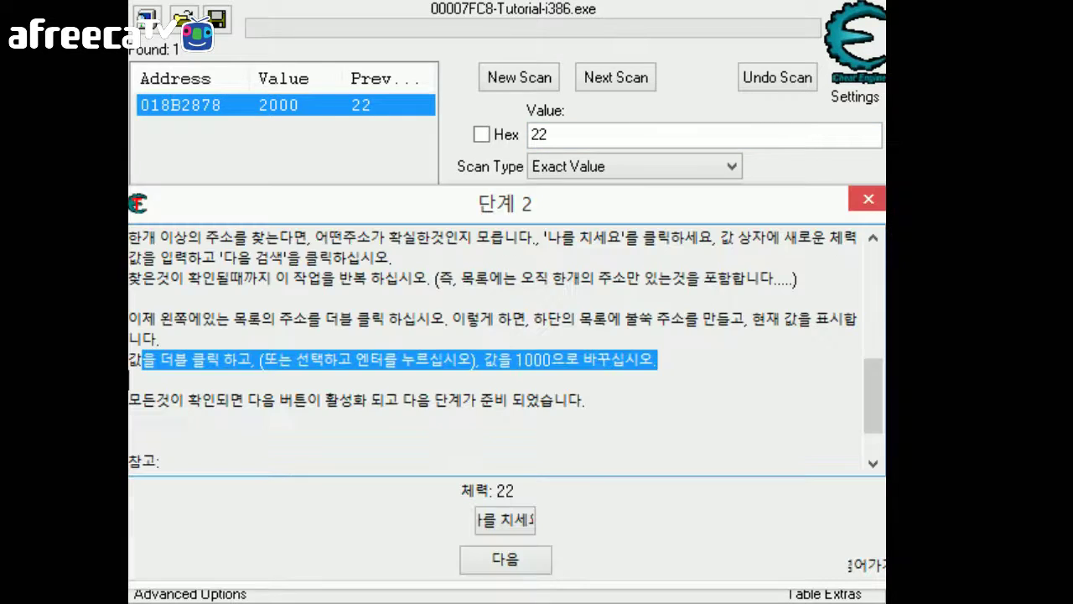
click(501, 520)
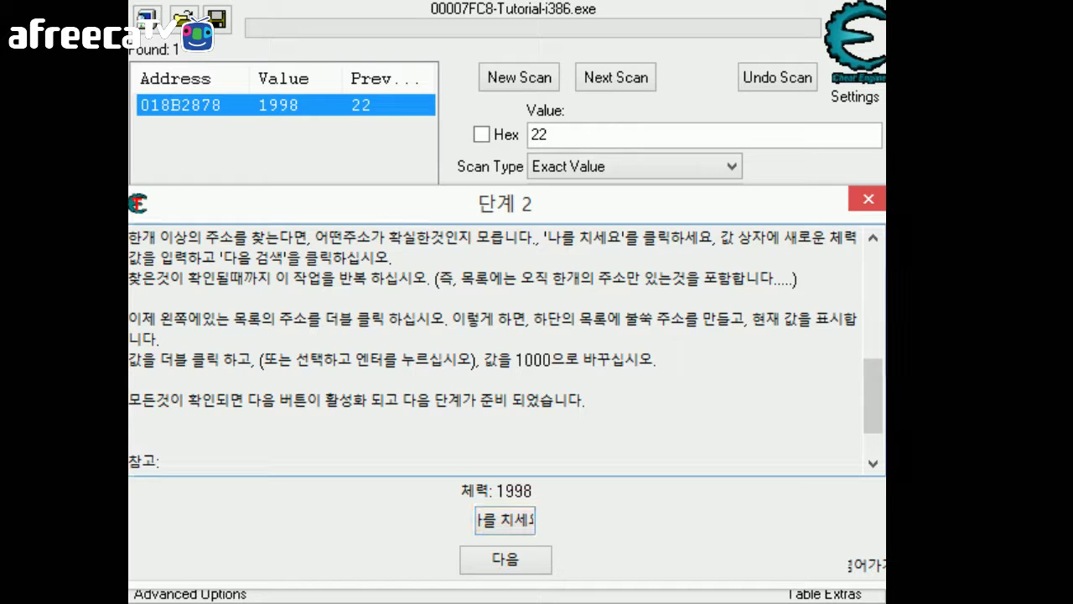
Advance the tutorial to step 3 and shift its window slightly
click(503, 559)
scroll(503, 352, down, 2)
click(488, 570)
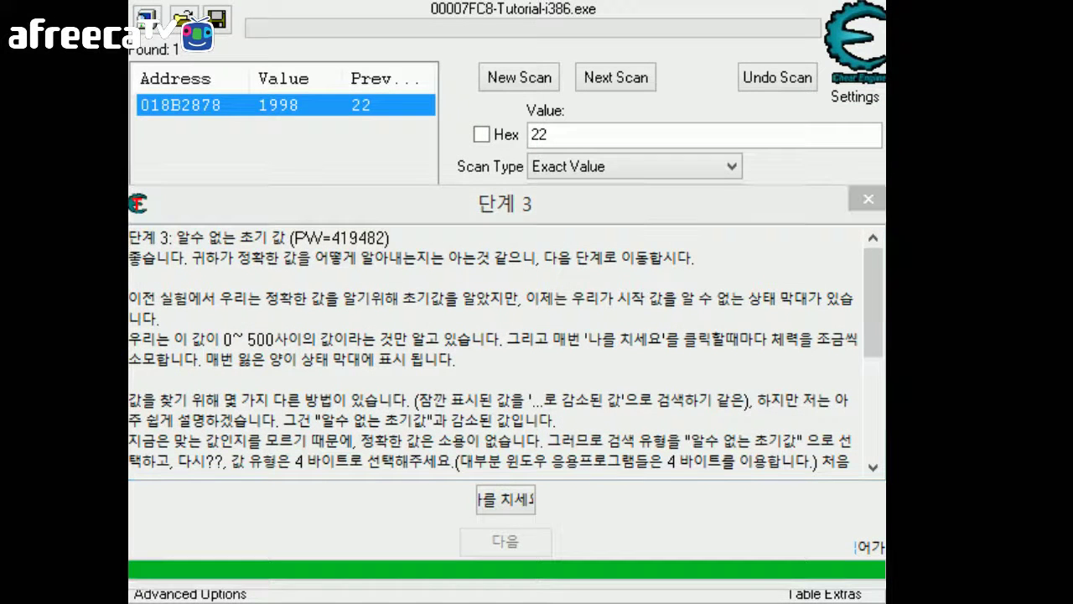
drag(597, 212, 601, 212)
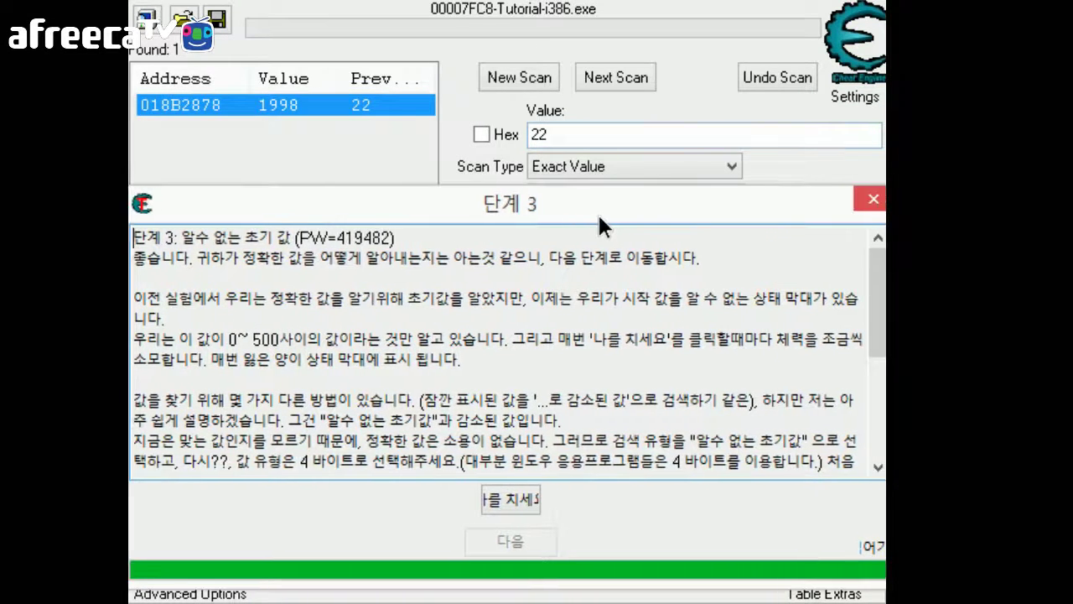